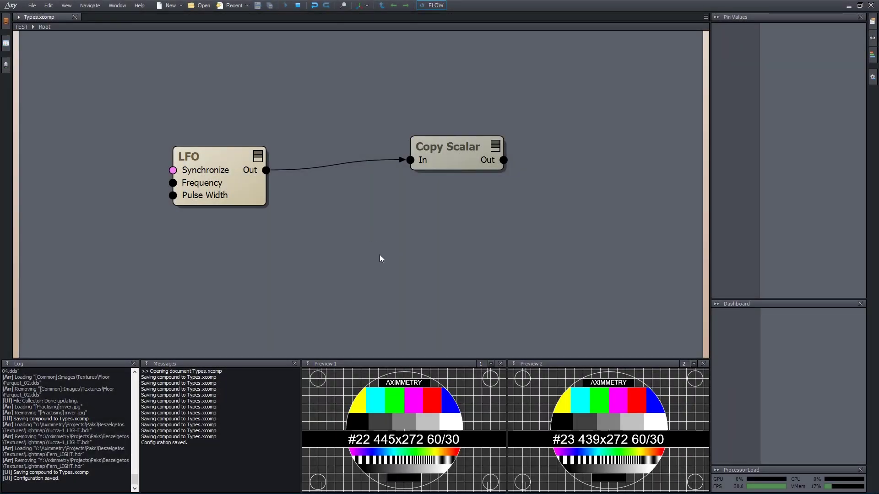
Select the LFO node to show its Sine waveform, frequency 1, pulse width 0.5, range 0–1 settings
click(244, 194)
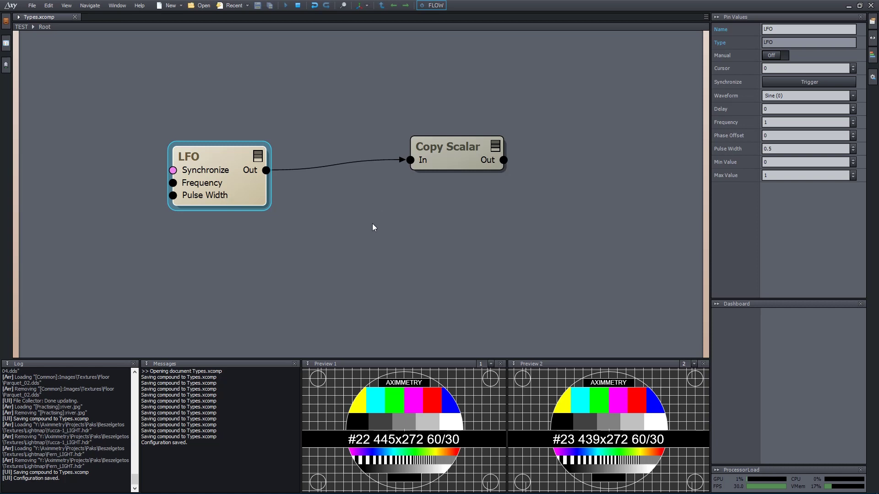
Read the live values on the LFO Out and Copy Scalar In pins, then deselect the LFO
mouse_move(251, 177)
mouse_move(424, 161)
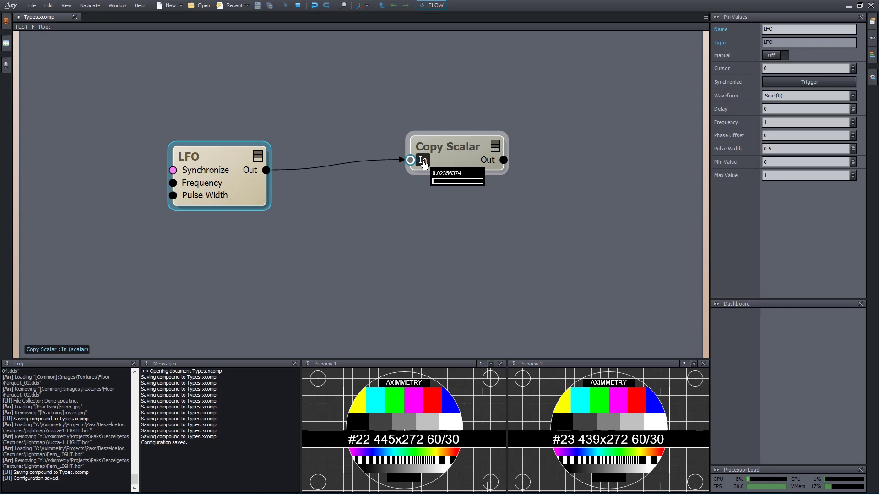
click(341, 183)
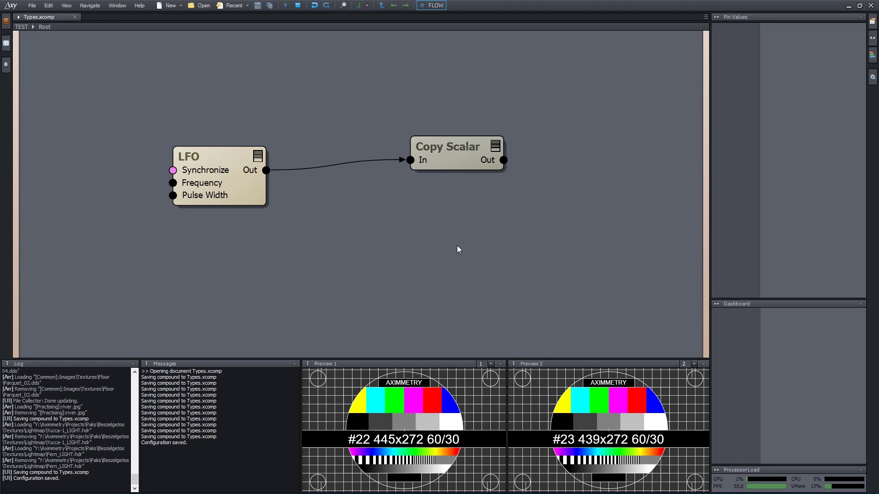
Insert a Scalar Peeker module near the LFO and feed the LFO output into its Value
click(451, 229)
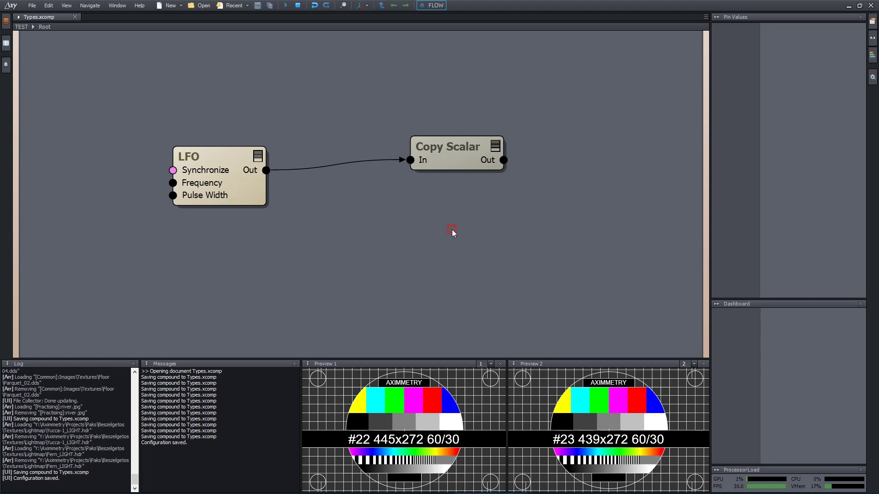
double_click(384, 256)
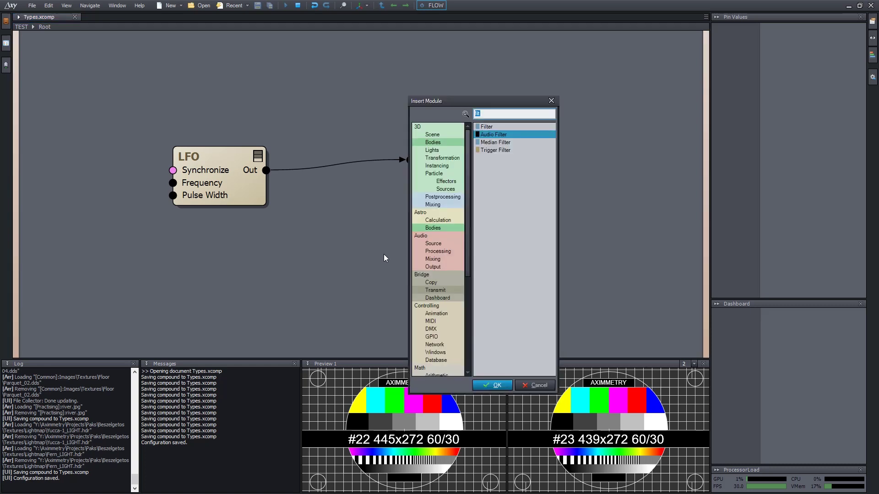
text(scala)
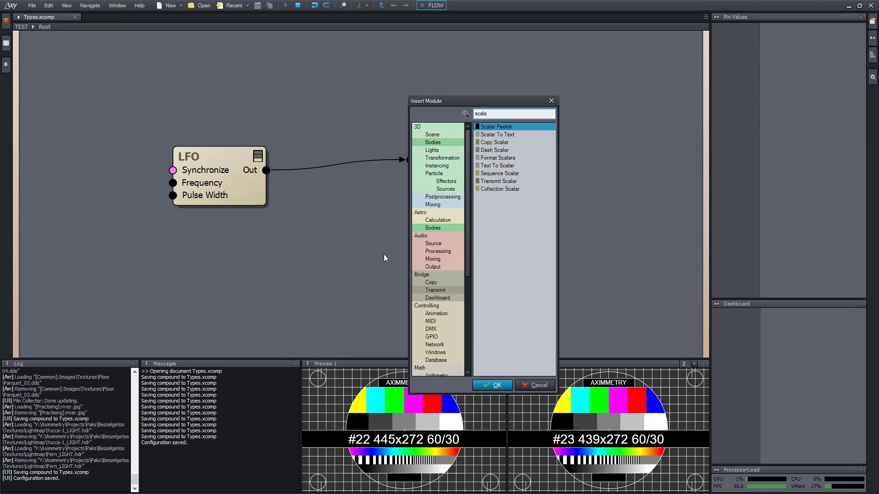
key(Return)
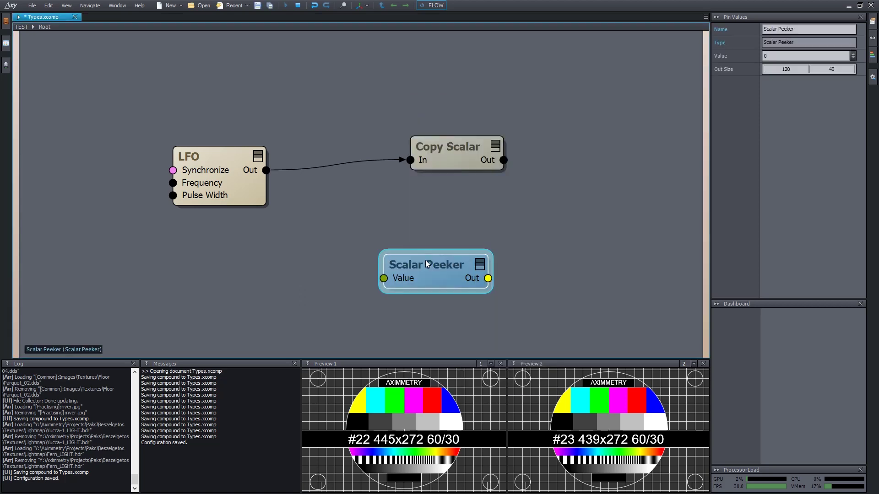
drag(426, 263, 446, 237)
drag(266, 170, 422, 243)
Route Scalar Peeker's output to a new compound output, then remove that link again
mouse_move(480, 254)
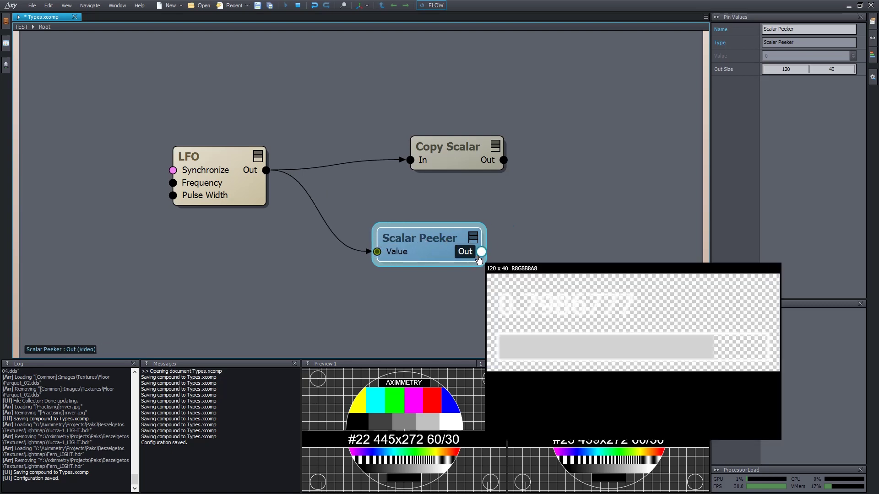
drag(480, 259, 849, 52)
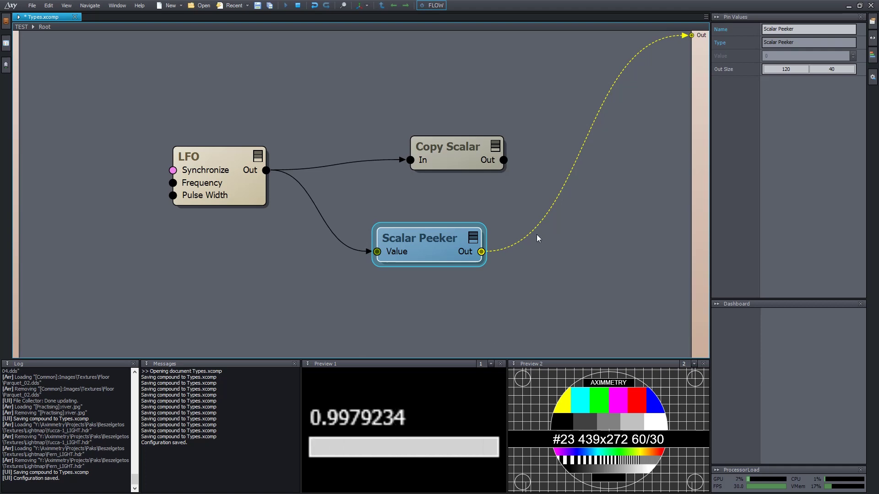
drag(536, 234, 528, 271)
middle_drag(528, 271, 458, 257)
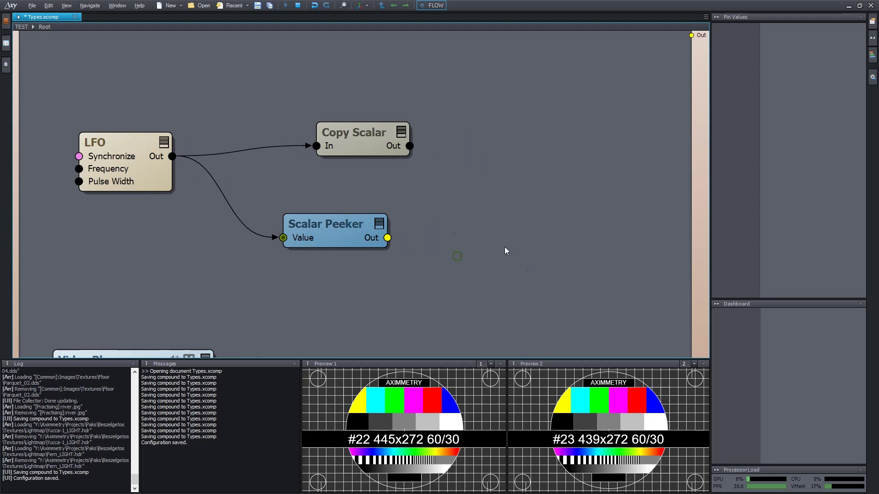
middle_drag(550, 229, 548, 240)
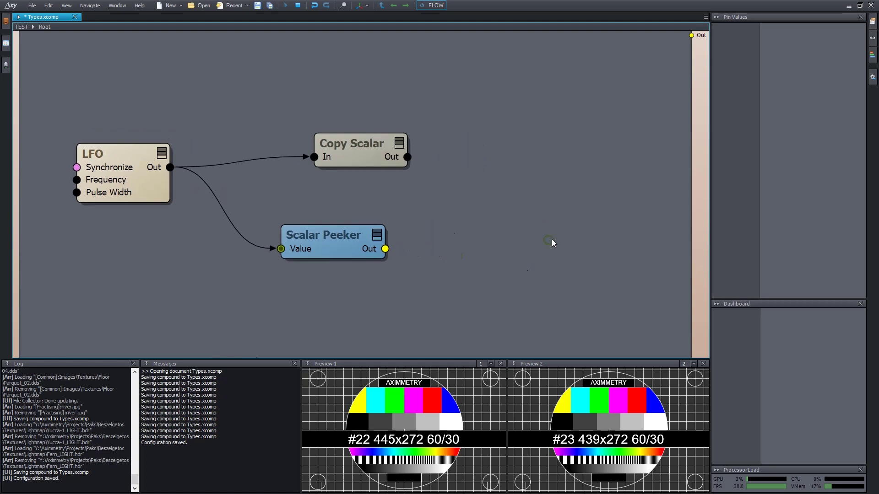
Add a Channel Out on channel 35 fed by Scalar Peeker and show channel 35 in Preview 2
double_click(559, 223)
text(chan)
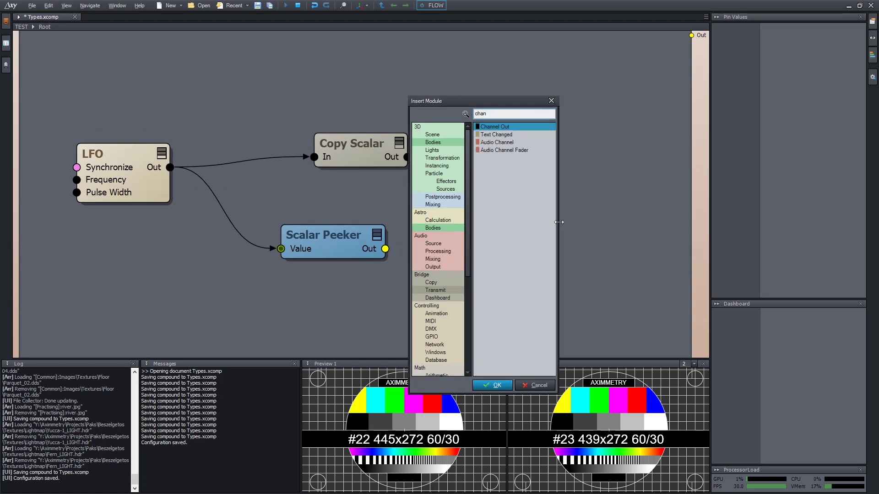
key(Return)
drag(561, 231, 470, 232)
drag(385, 249, 464, 234)
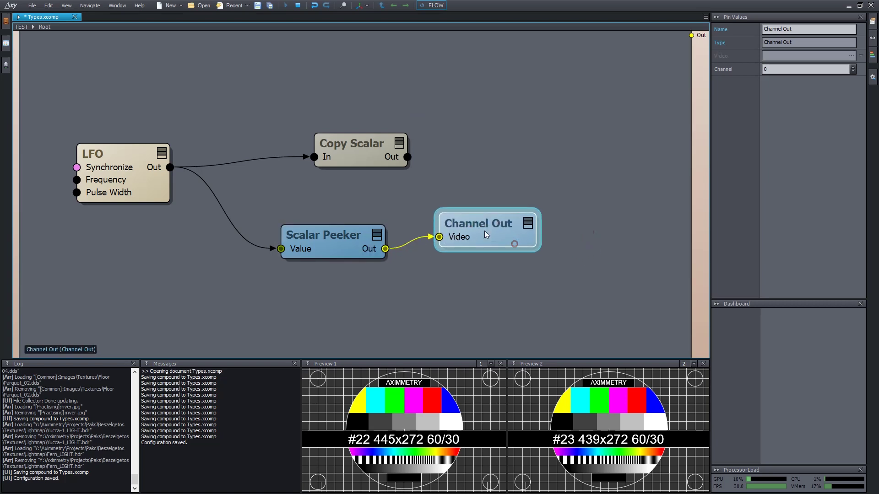
click(795, 69)
text(35)
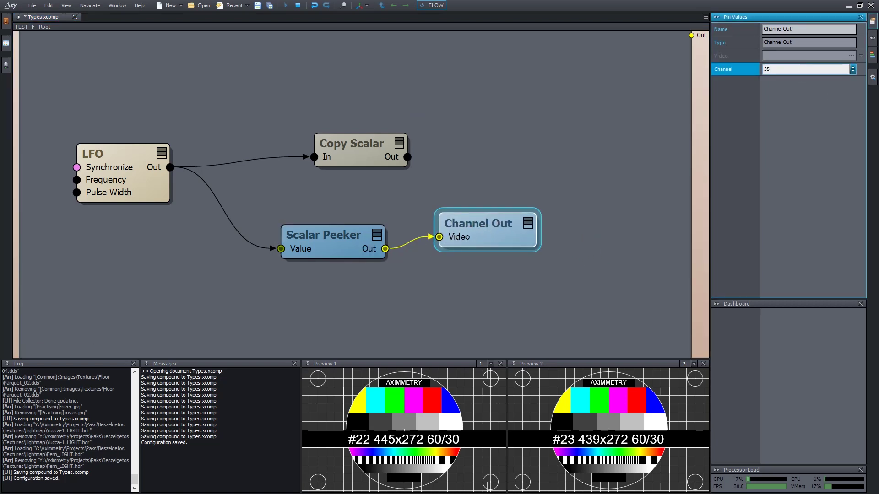
key(Return)
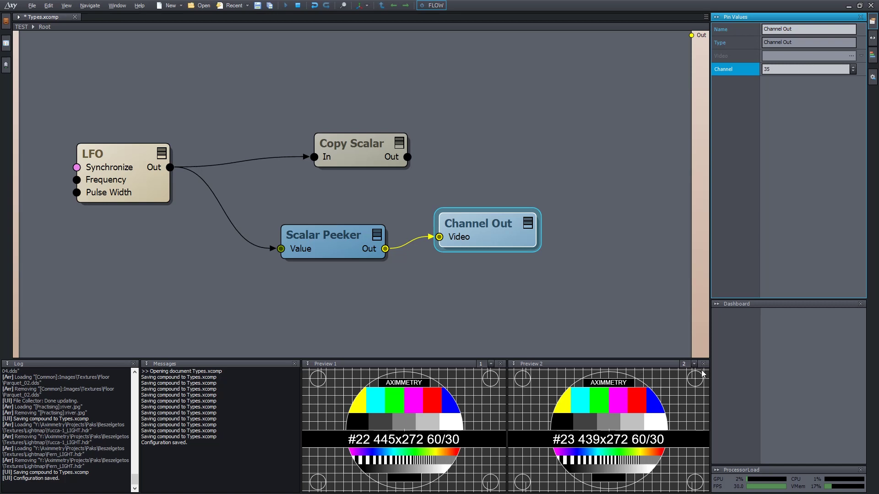
click(685, 365)
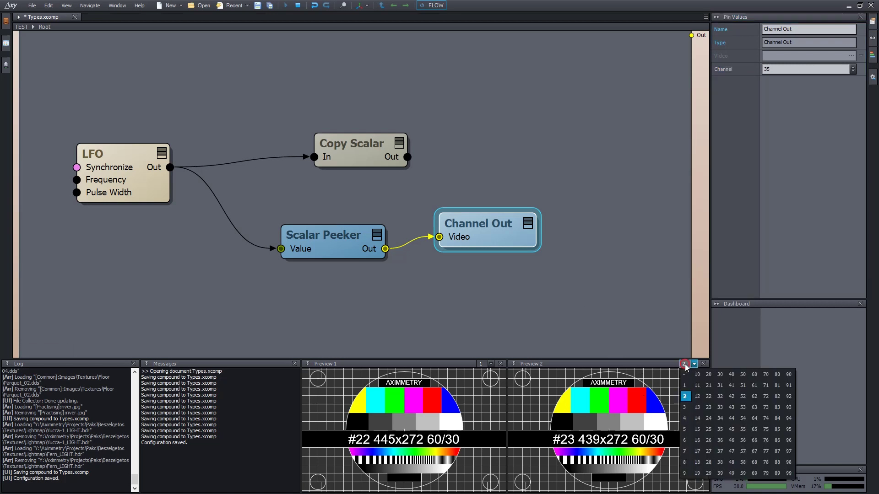
click(720, 429)
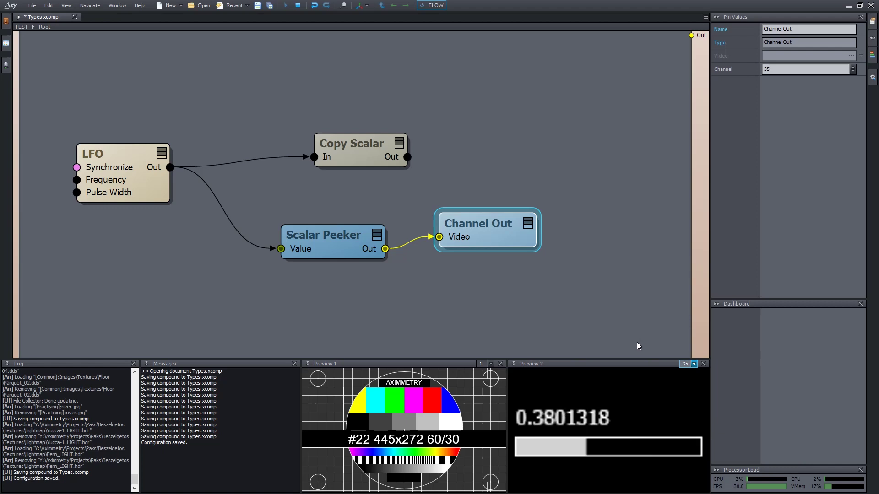
Delete Scalar Peeker and Channel Out, unlink the LFO from Copy Scalar, and view In reading 0
key(Delete)
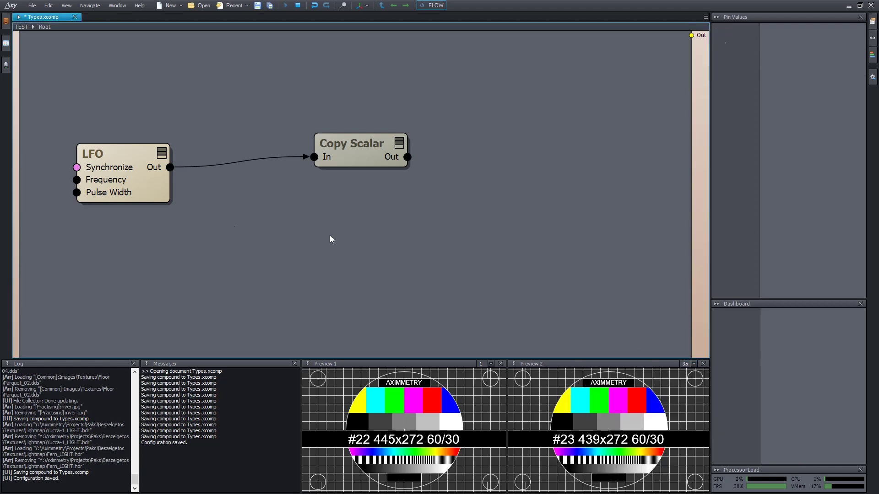
right_drag(329, 236, 393, 224)
click(345, 162)
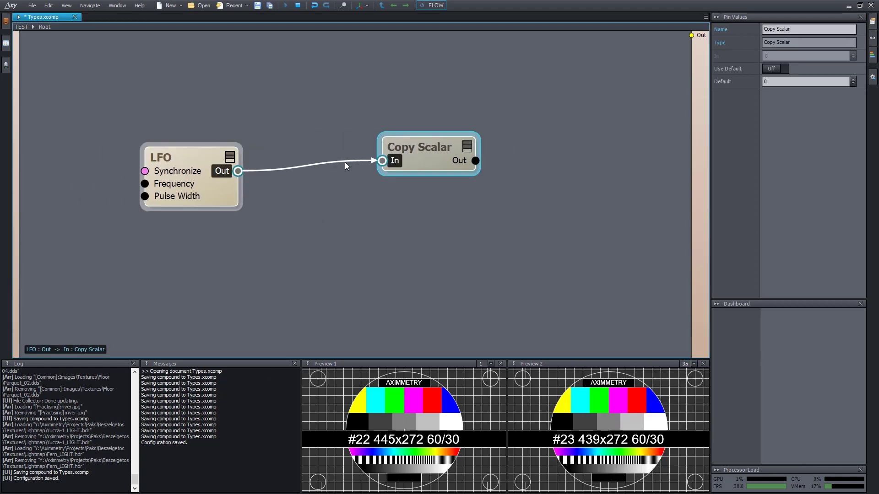
mouse_move(390, 166)
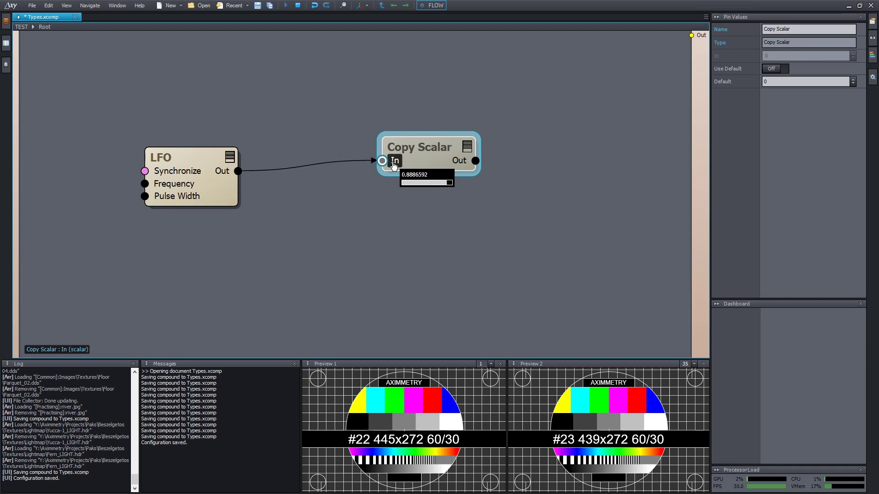
drag(394, 164, 383, 188)
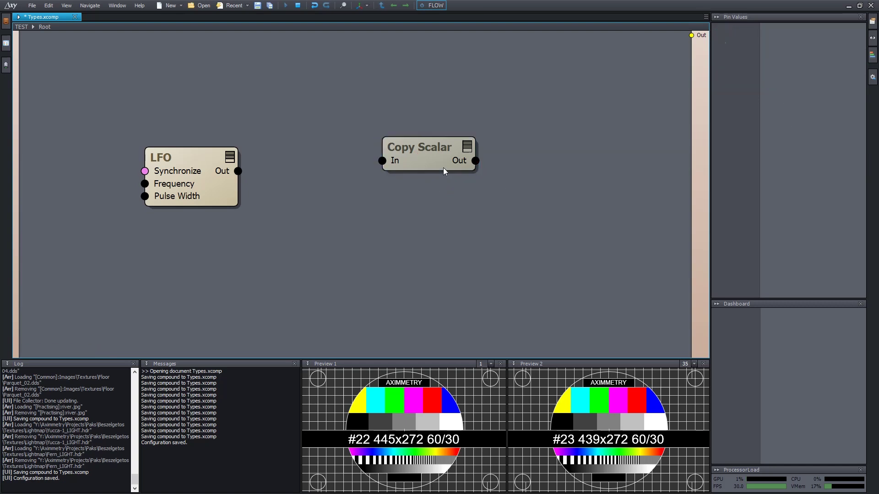
click(433, 150)
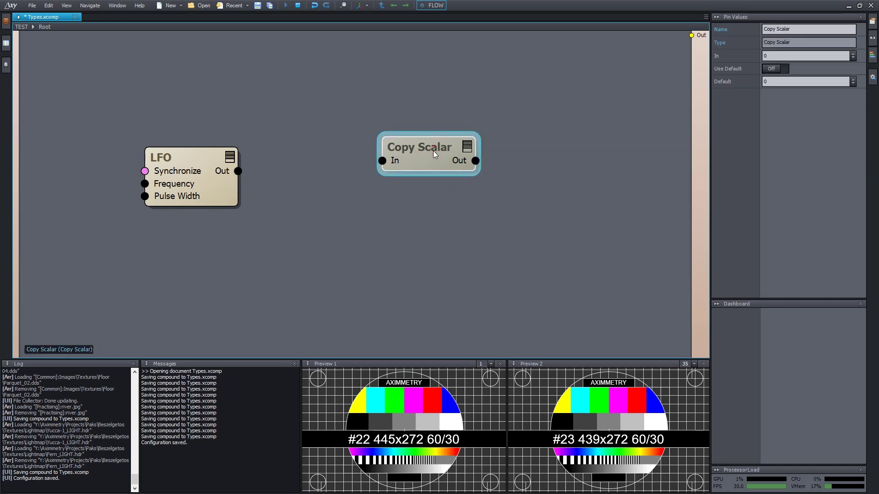
Set Copy Scalar's In value manually to 56.3
click(783, 54)
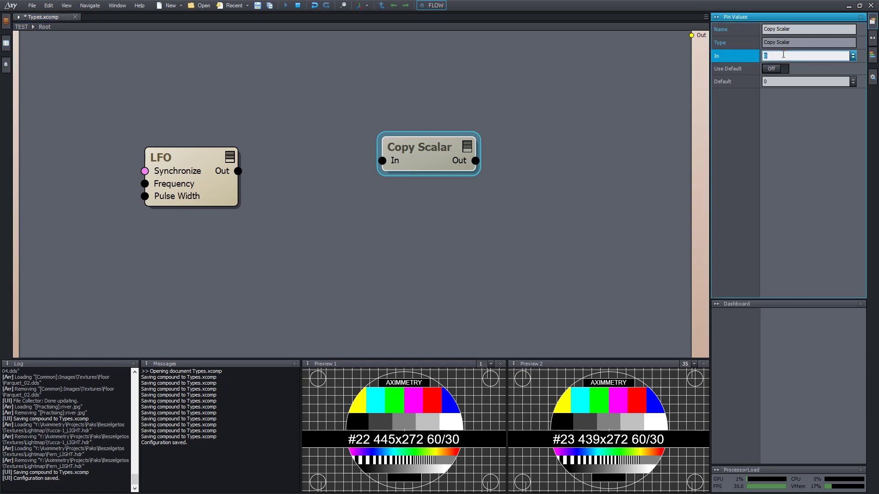
text(56.3)
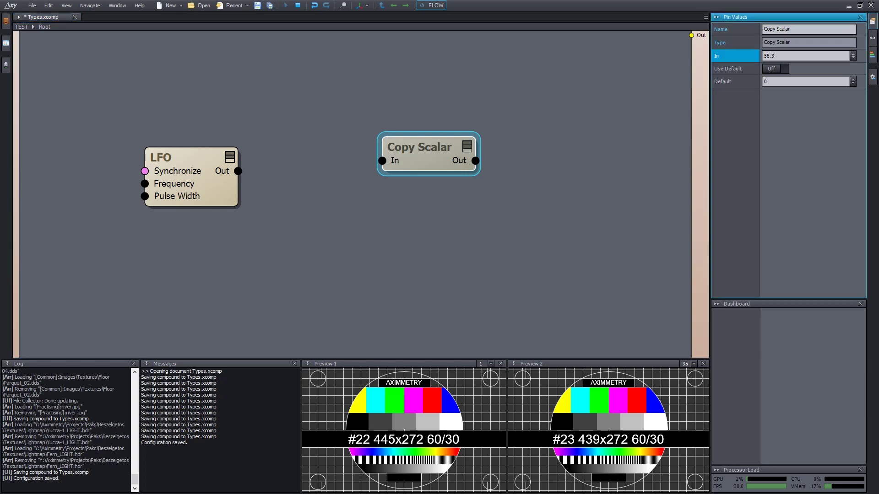
mouse_move(393, 166)
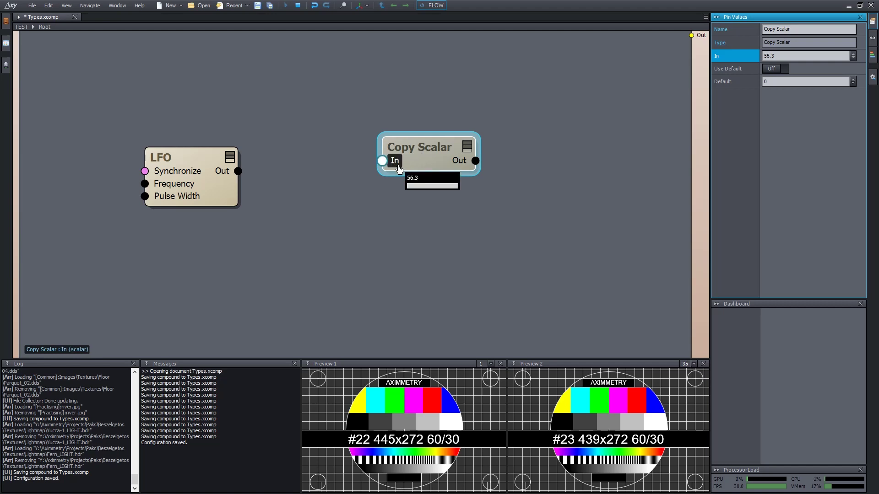
click(433, 158)
Reconnect the LFO Out to Copy Scalar's In and check the live LFO-driven value
mouse_move(468, 169)
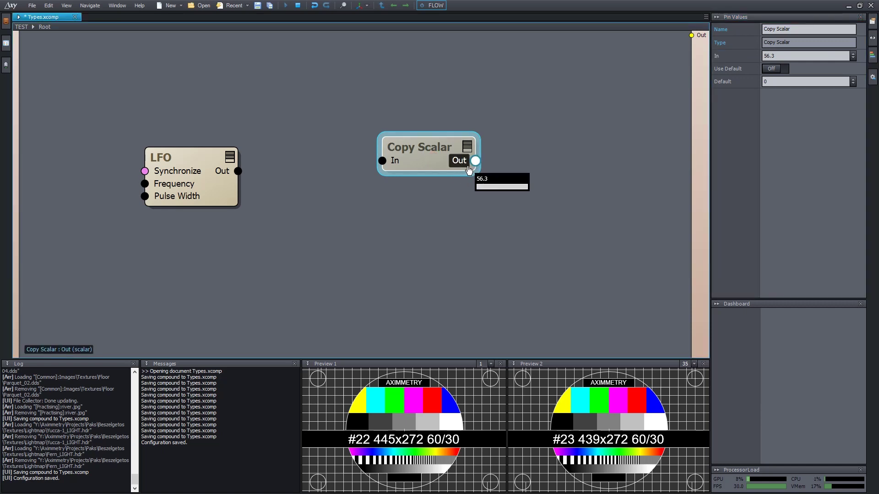
drag(238, 171, 383, 160)
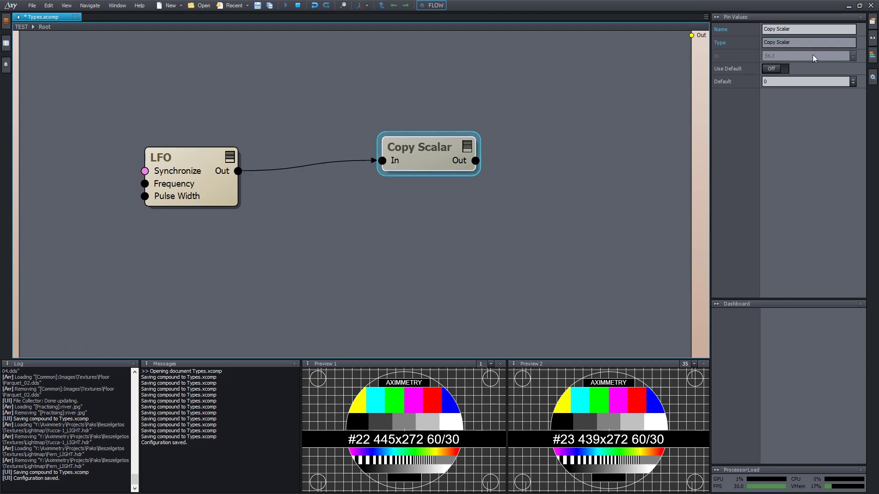
click(787, 56)
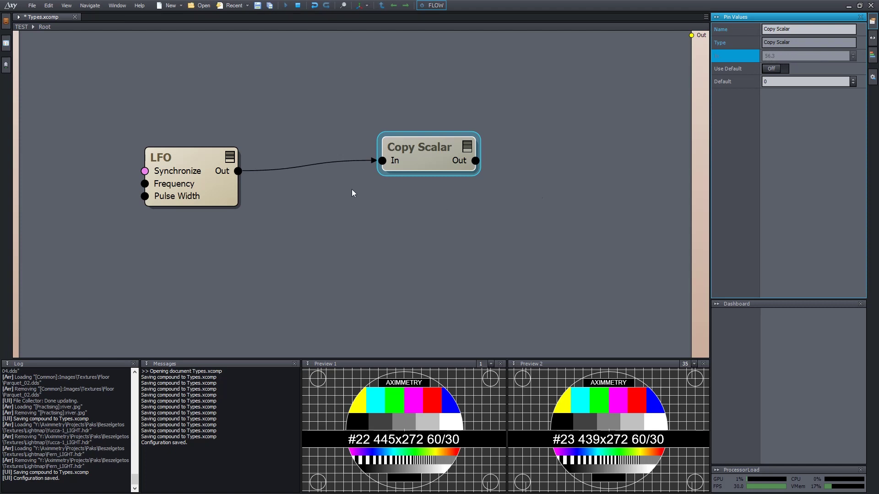
mouse_move(391, 168)
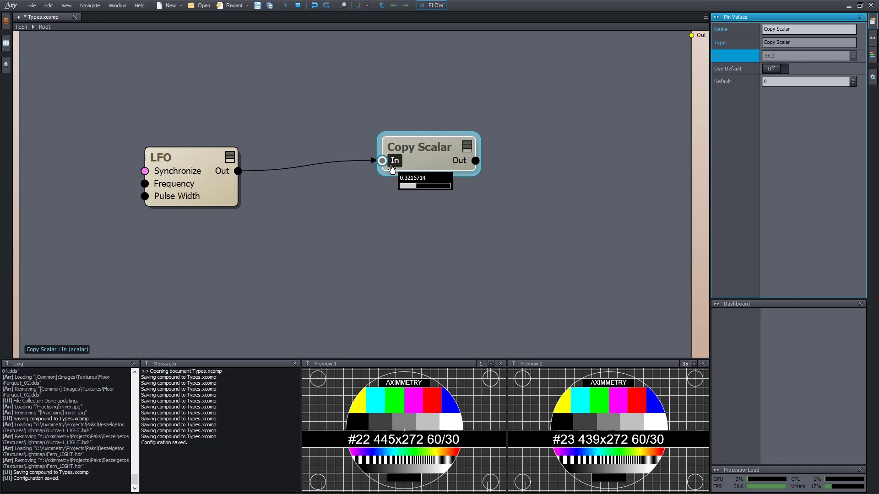
Disconnect the LFO from Copy Scalar again and set its In value to 32.6
drag(392, 169, 369, 159)
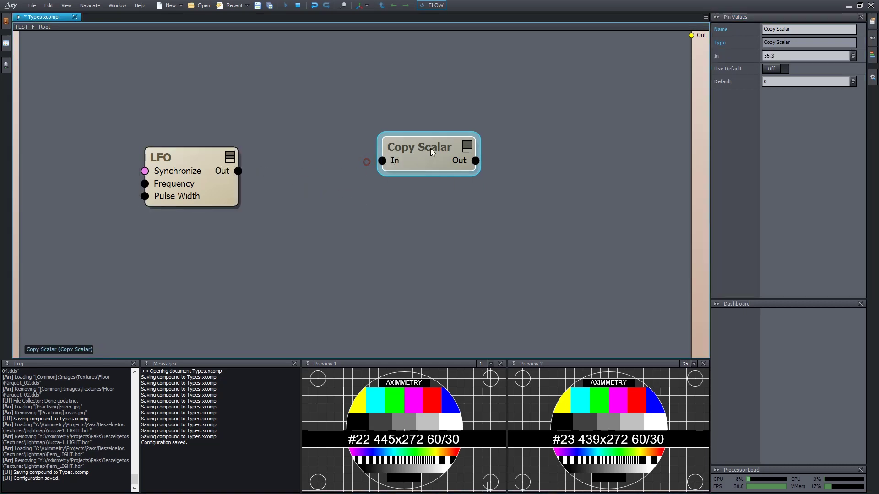
click(805, 56)
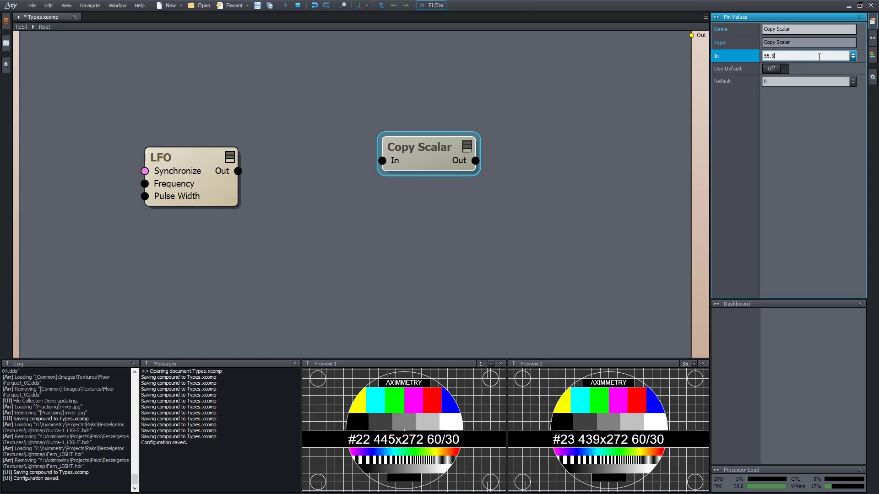
key(ctrl+a)
text(32.6)
key(Return)
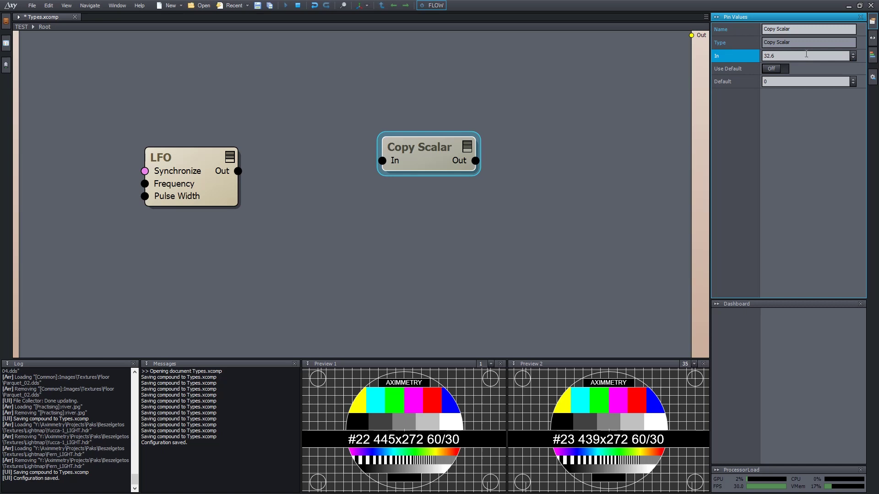
Edit the In value to 33.05, then nudge and scroll it down to 29.31
click(792, 54)
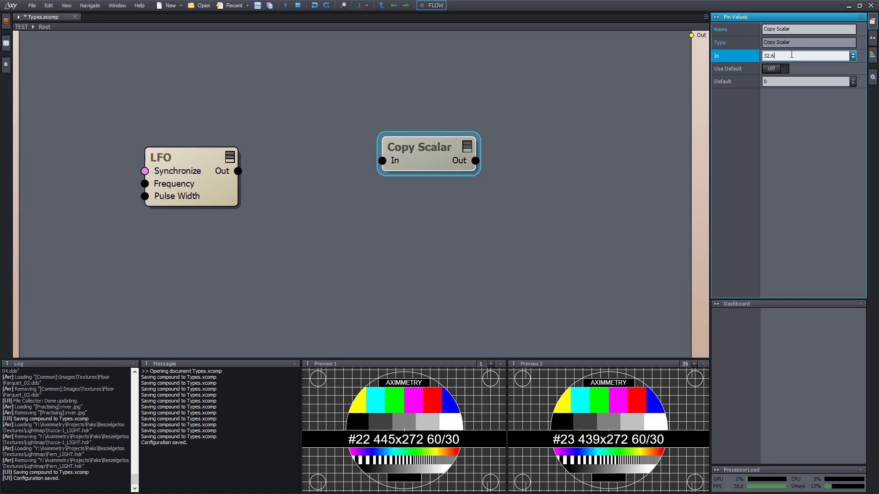
key(BackSpace)
key(BackSpace)
key(BackSpace)
text(3.05)
key(Up)
scroll(810, 54, down, 5)
Step Copy Scalar's In value up in large increments to 300.176
click(777, 55)
key(Up)
key(Up)
key(Up)
key(Down)
key(Down)
key(Down)
key(Up)
key(Up)
key(Up)
key(Up)
key(Up)
key(Up)
key(Up)
key(Up)
key(Up)
key(Up)
key(Up)
key(Up)
key(Up)
key(Up)
key(Up)
key(Up)
key(Up)
key(Up)
key(Up)
key(Up)
Commit Copy Scalar's In at 400.1765 and set its Default value to 0.07
click(797, 56)
click(738, 55)
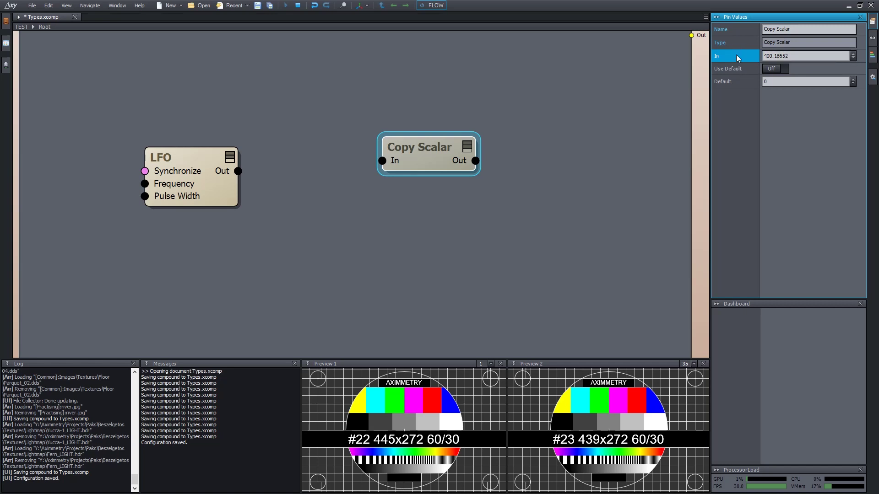
key(Down)
key(Down)
key(Up)
key(Up)
key(Up)
key(Up)
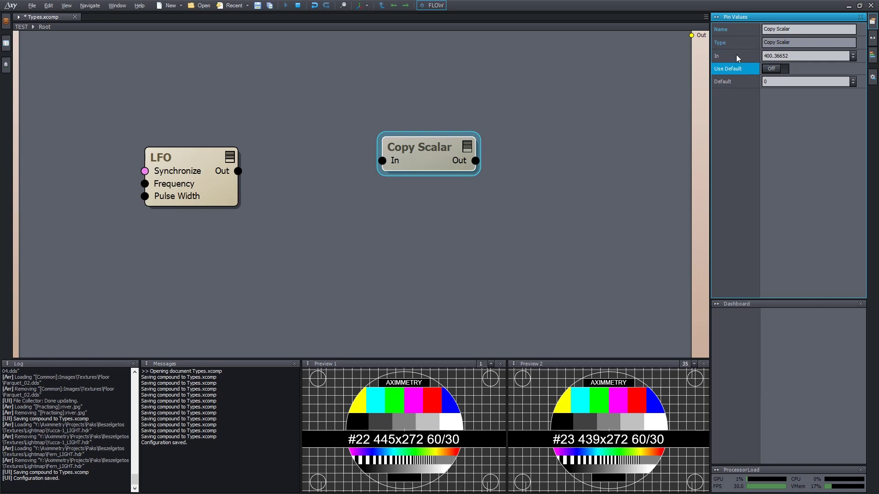
key(Down)
key(Down)
key(Down)
key(Down)
key(Up)
key(Down)
key(Down)
text(0.07)
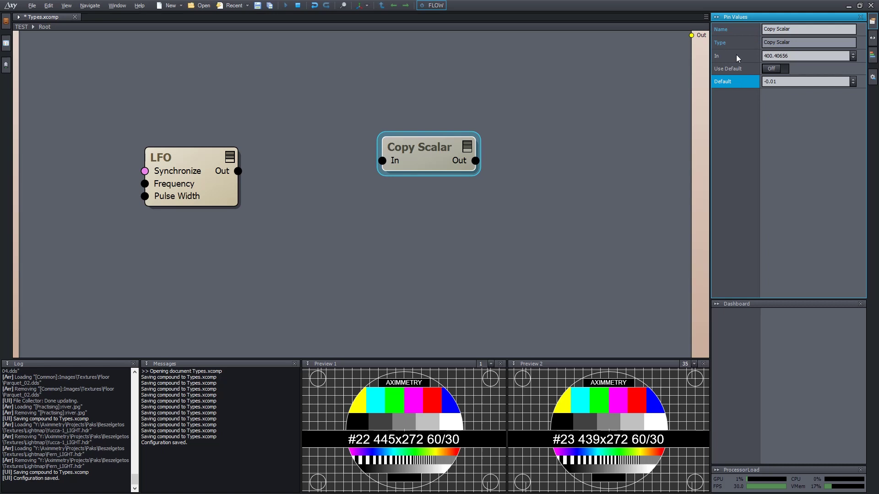
key(Right)
Reset Copy Scalar's In to 0, undo it back to 400.39655, then revert the value
right_click(735, 55)
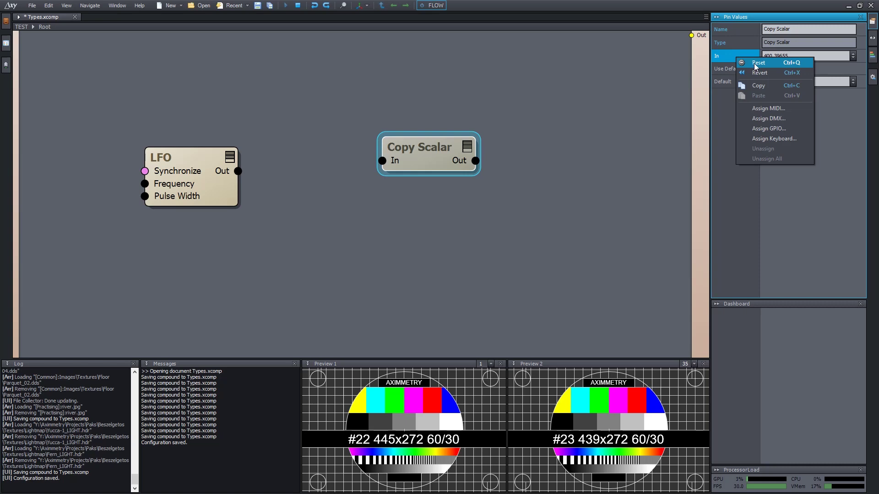
click(754, 63)
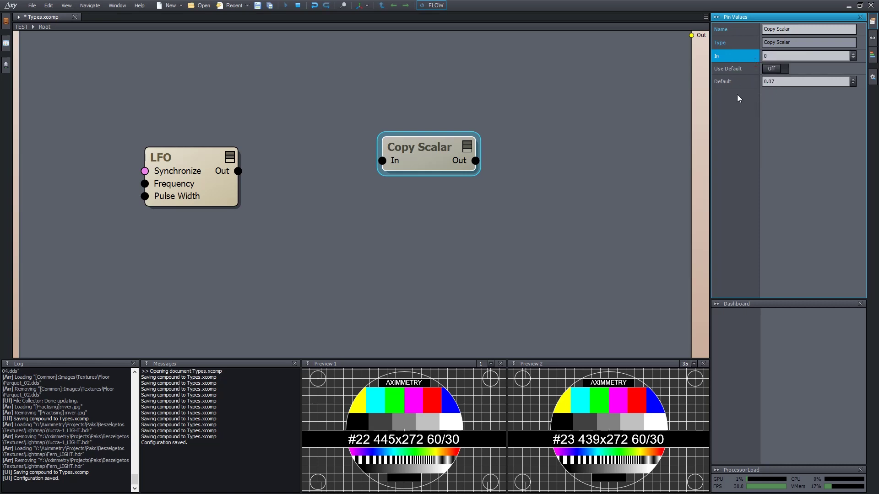
key(ctrl+z)
right_click(737, 57)
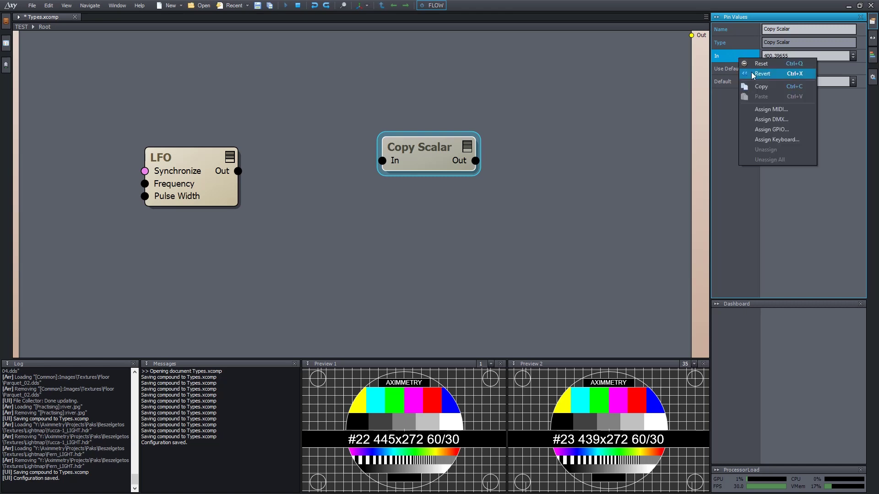
click(751, 73)
click(572, 75)
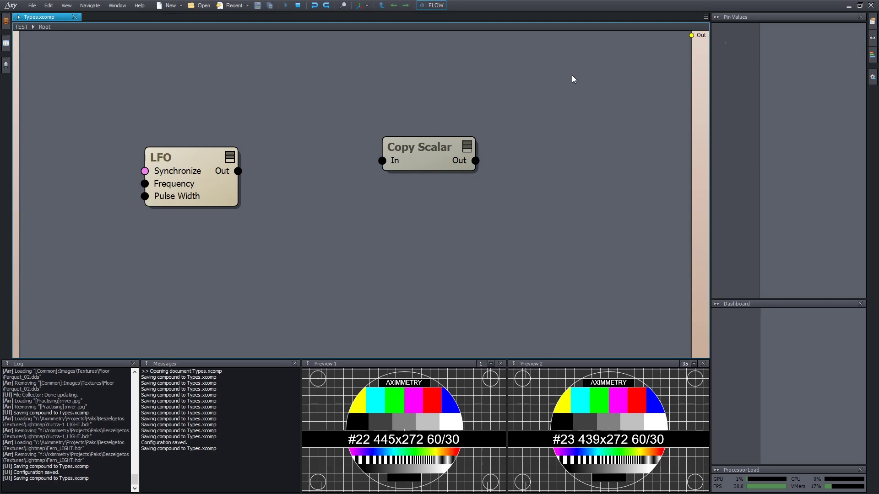
Close Types.xcomp and reopen it from the recent documents list
middle_click(47, 17)
click(234, 6)
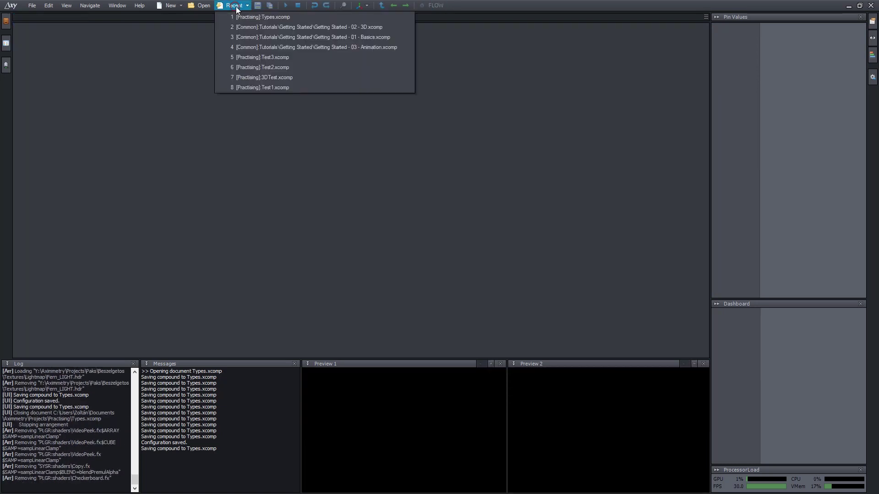
click(252, 19)
Drag Copy Scalar's In down to about 390, then revert it to 400.39655
click(435, 151)
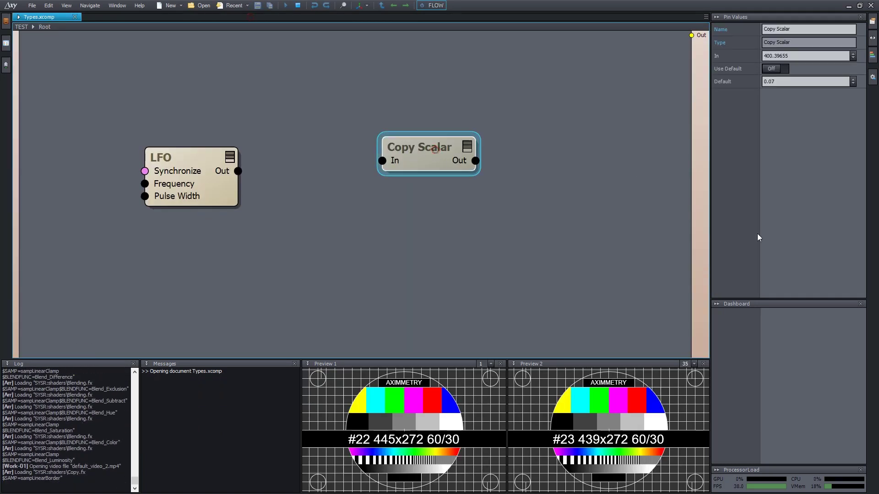
click(733, 57)
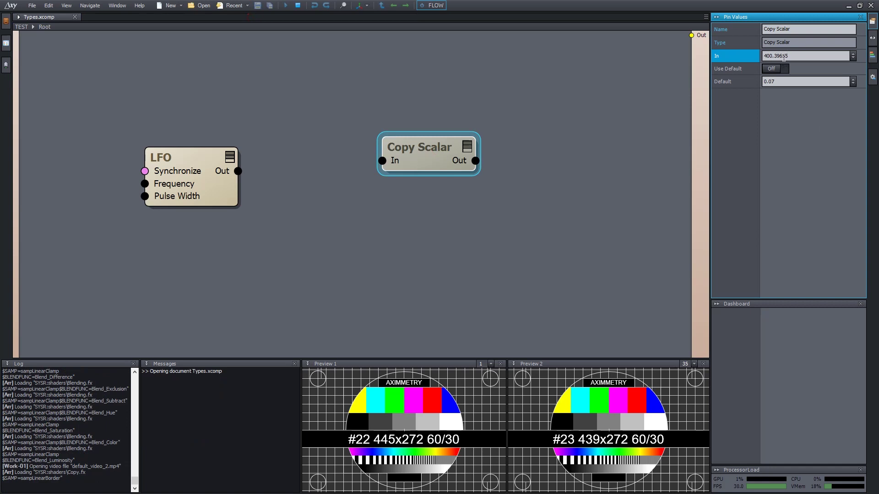
drag(781, 56, 782, 56)
right_click(734, 55)
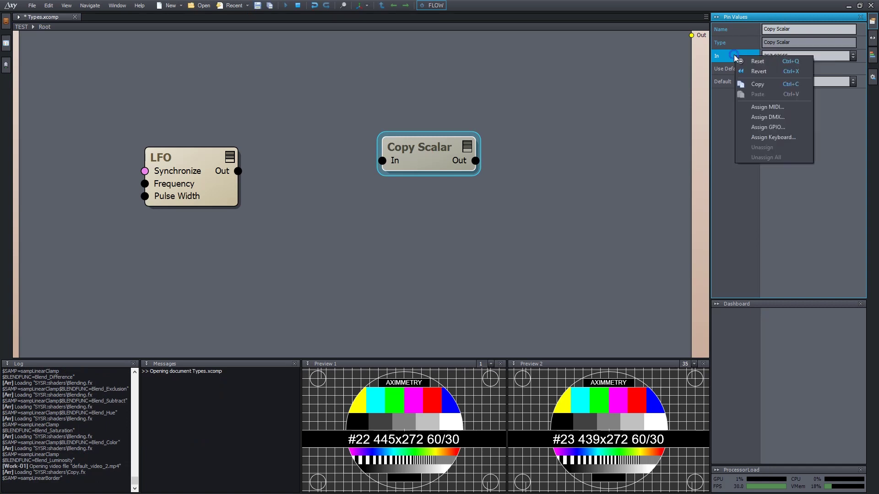
click(751, 72)
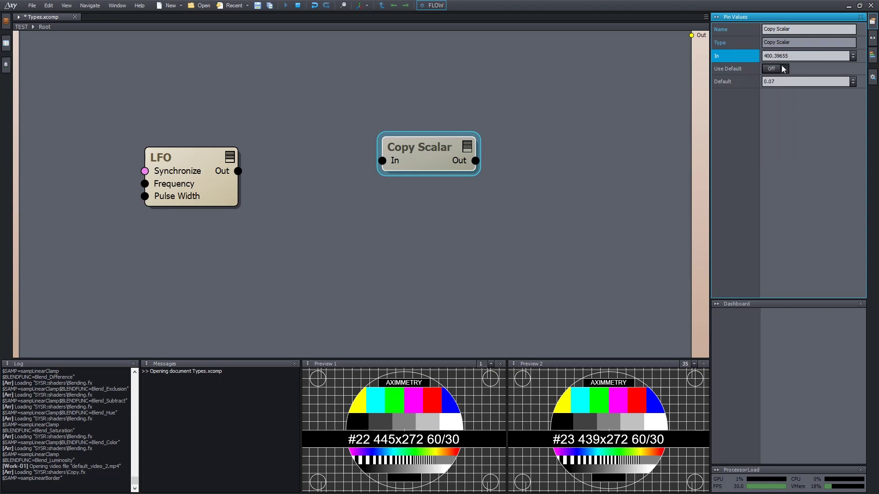
Copy the In value and paste it back into Copy Scalar's In
right_click(732, 57)
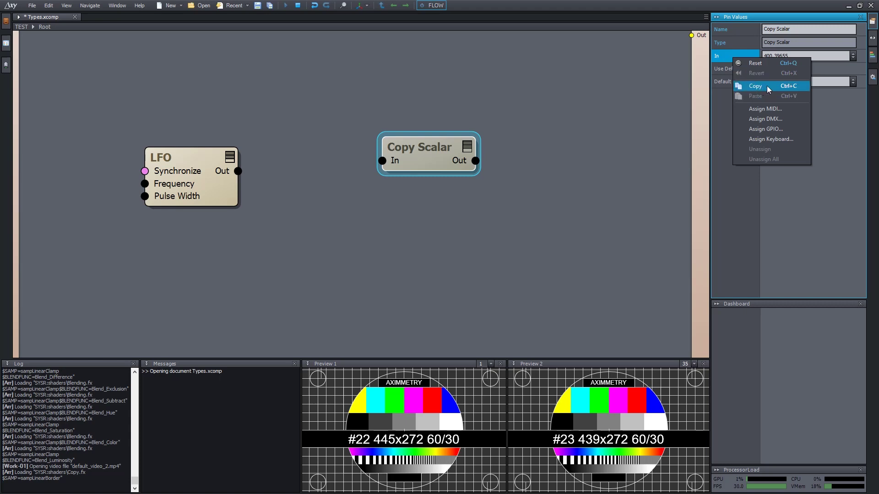
click(798, 87)
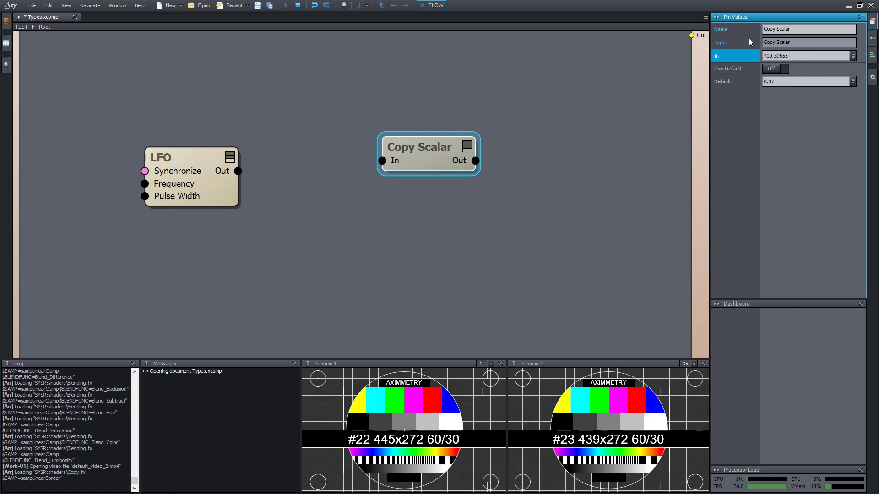
right_click(732, 57)
click(758, 84)
Inspect the LFO's Pulse Width value options, then reselect the Copy Scalar node
click(222, 196)
click(729, 149)
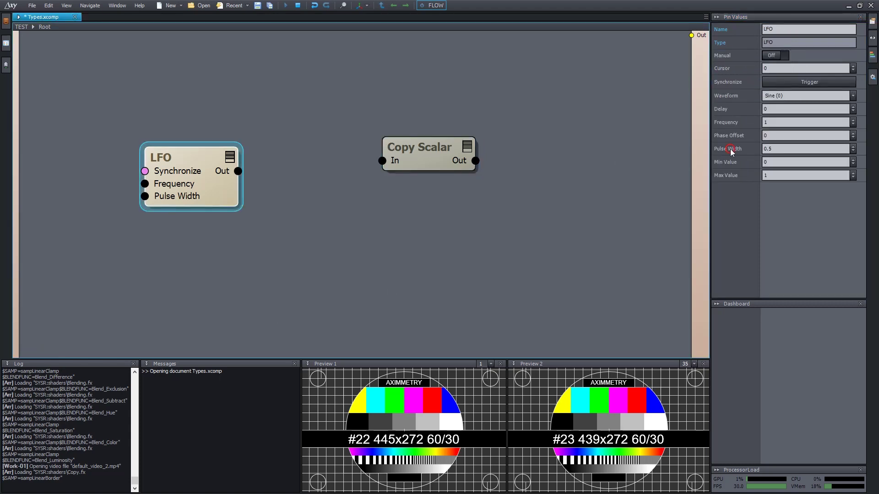
right_click(731, 152)
click(756, 191)
click(428, 151)
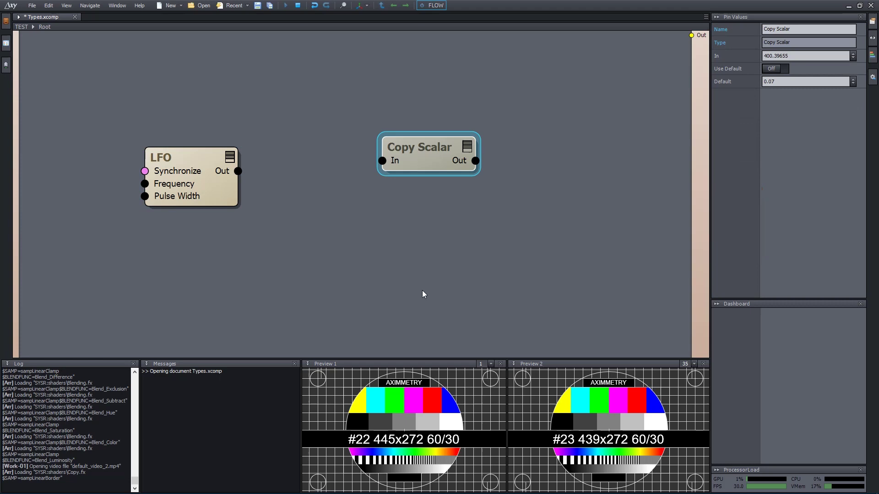
Copy the Copy Scalar In pin value, then wire LFO Out into that In pin
right_click(397, 162)
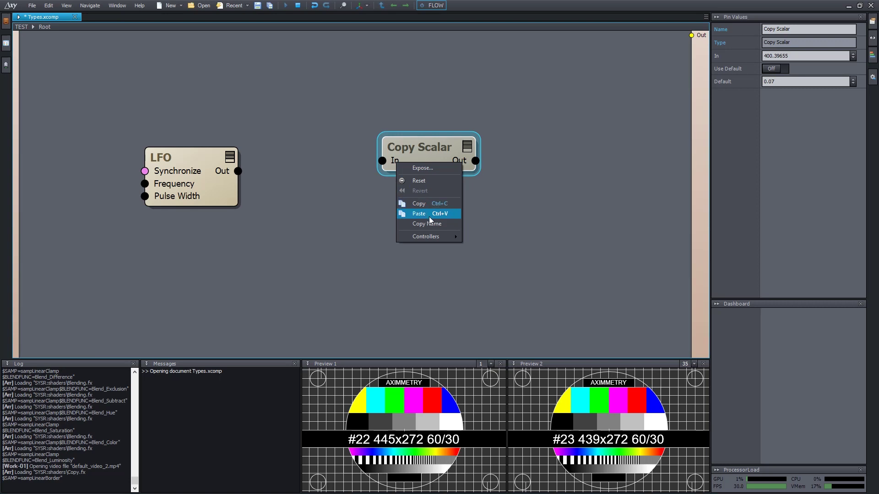
click(424, 203)
drag(230, 178, 383, 163)
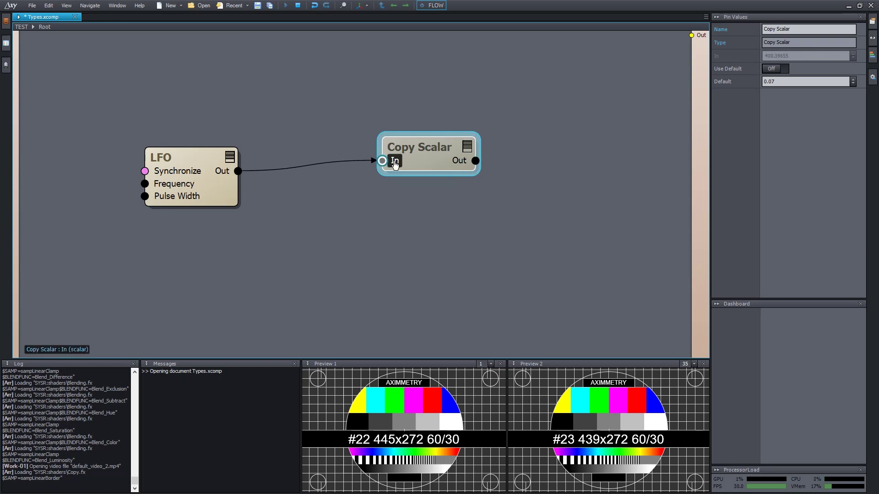
Capture LFO's value 0.50247 into Copy Scalar's In, then delete the LFO-to-Copy Scalar link
right_click(729, 56)
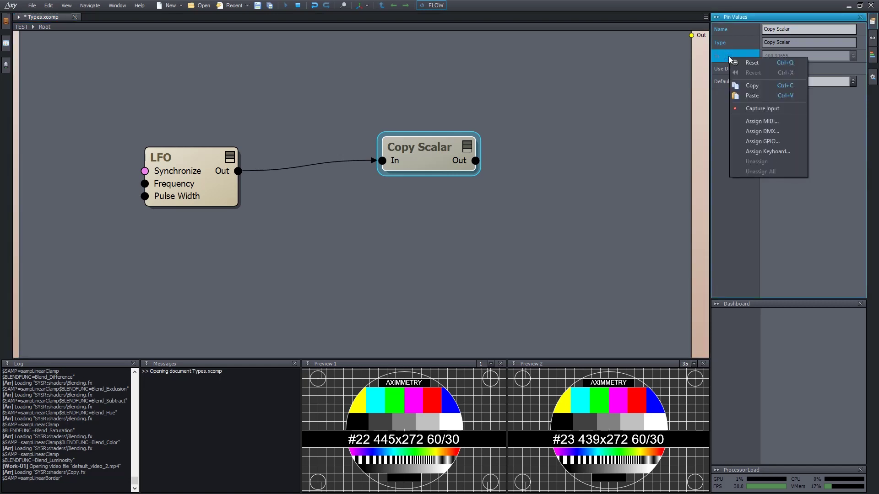
click(772, 110)
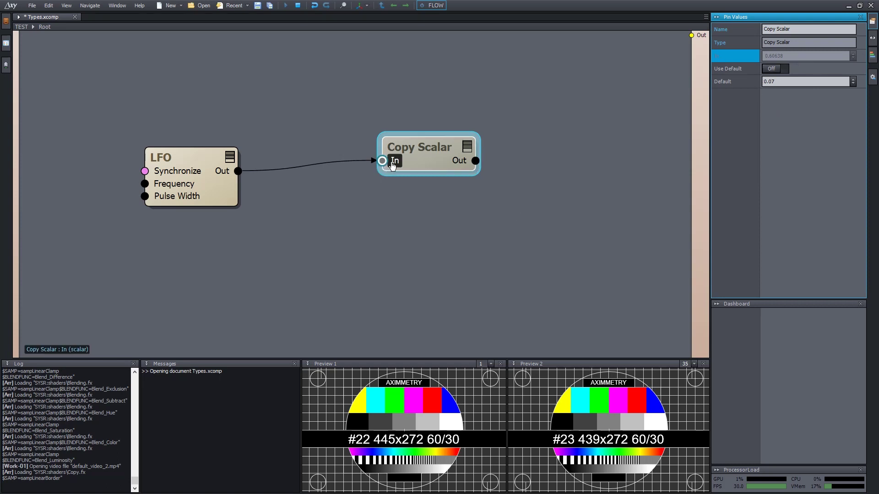
right_click(743, 55)
click(762, 108)
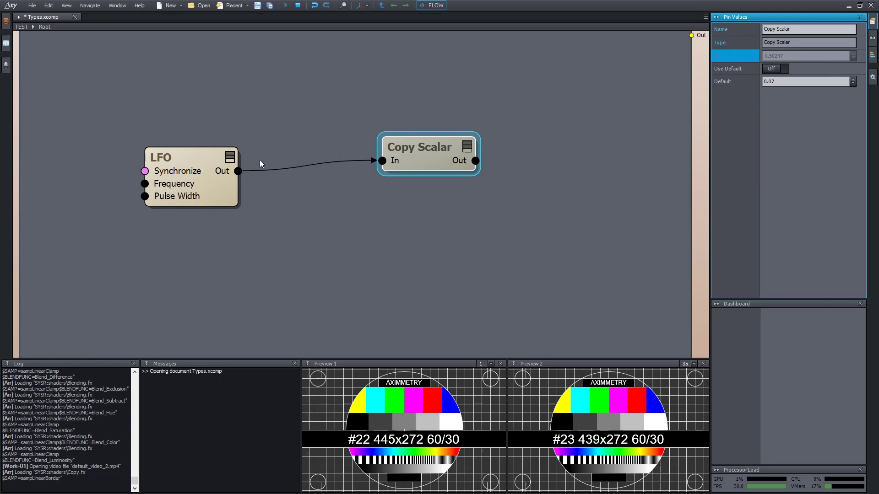
click(342, 164)
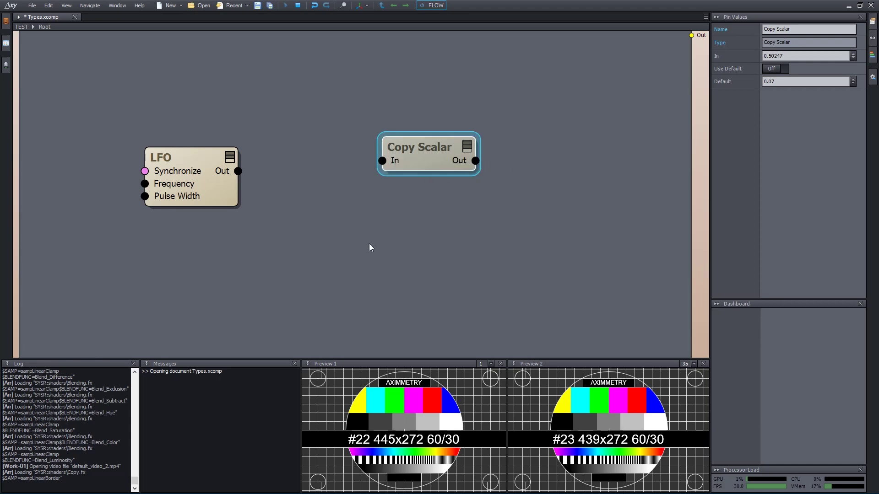
Publish LFO's Frequency pin as a Root compound input named Frequency, set to 1
right_drag(363, 242, 528, 243)
drag(311, 185, 17, 54)
click(356, 268)
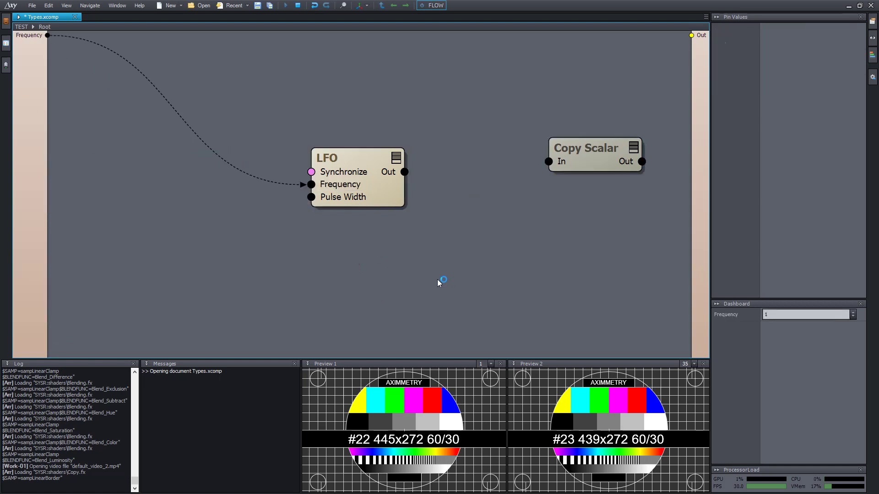
click(225, 160)
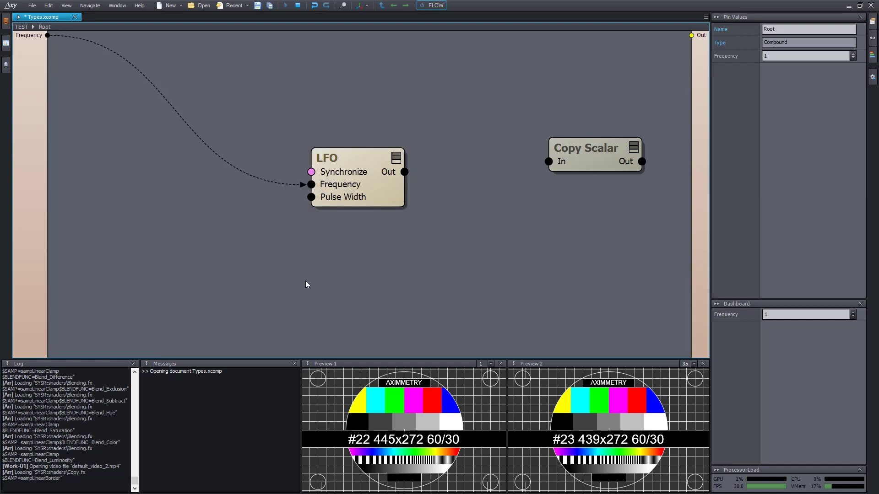
Insert a second LFO module (LFO 2) and place it near the other nodes
double_click(383, 277)
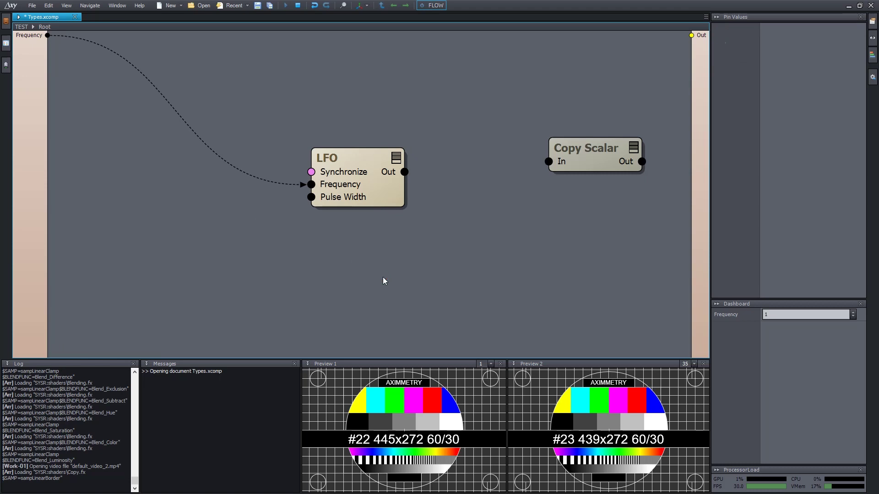
text(lfo)
key(Return)
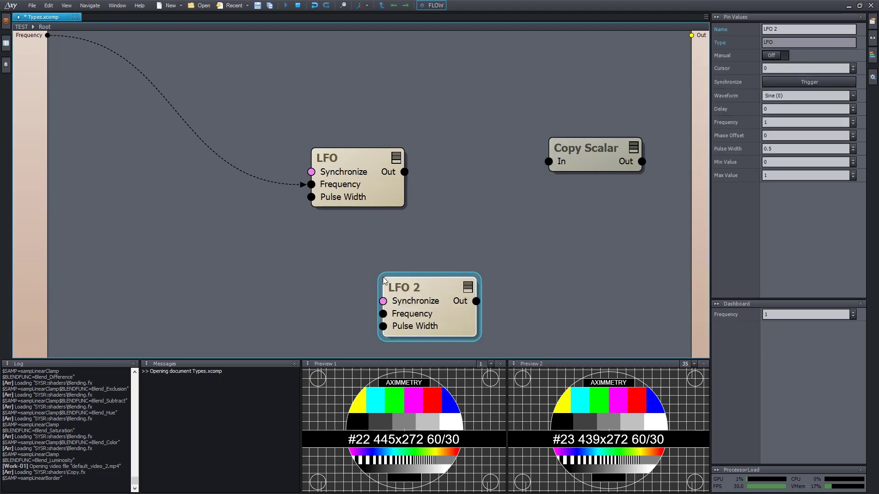
drag(439, 289, 375, 246)
Drop a new Copy Scalar 2 onto the Frequency link and wire its Out to LFO 2's Frequency
double_click(203, 230)
text(copy sca)
key(Return)
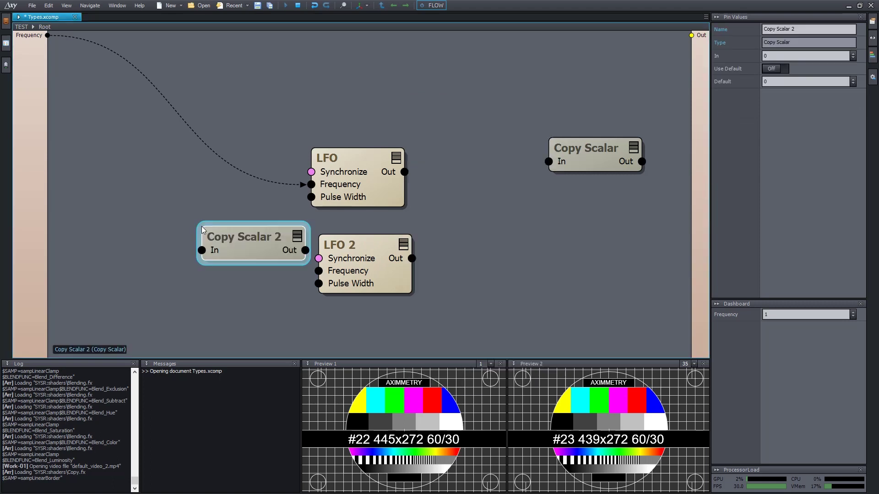
drag(236, 240, 164, 119)
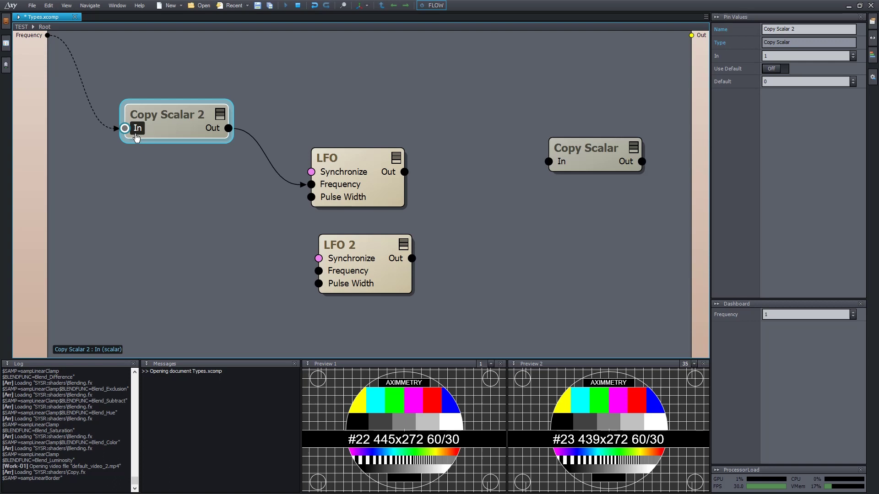
drag(146, 118, 141, 122)
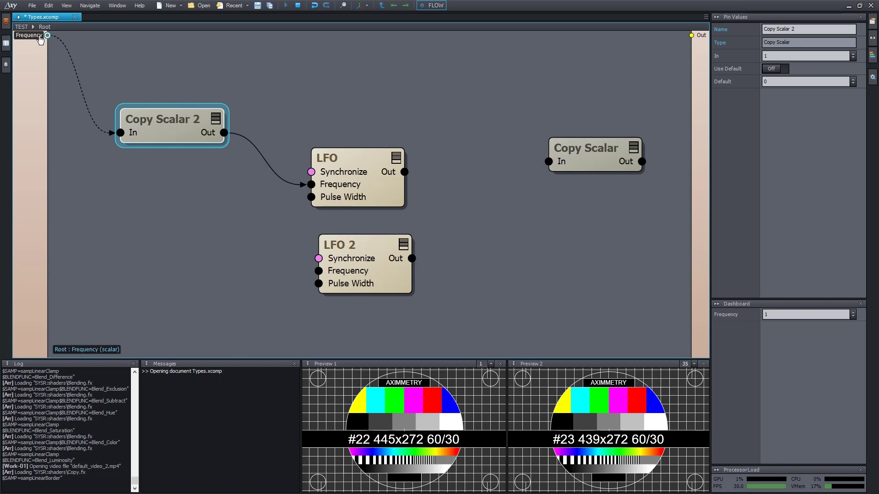
drag(194, 134, 198, 131)
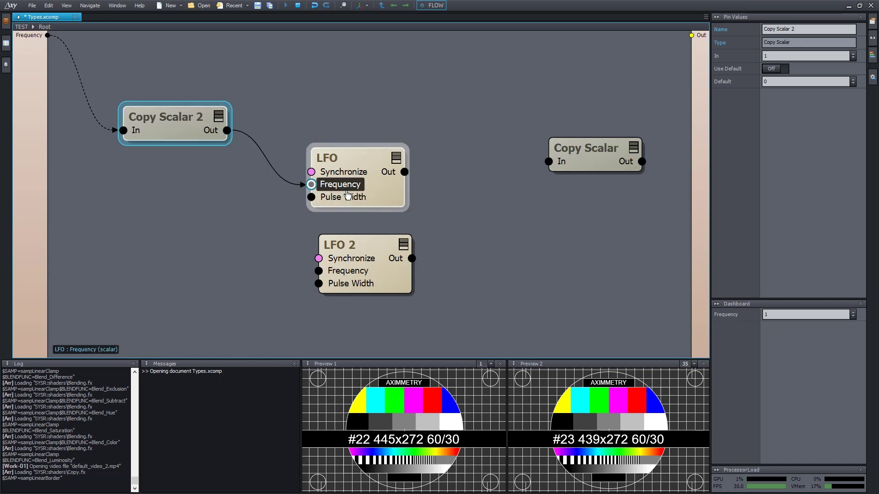
drag(189, 134, 321, 272)
right_drag(450, 125, 511, 151)
click(500, 137)
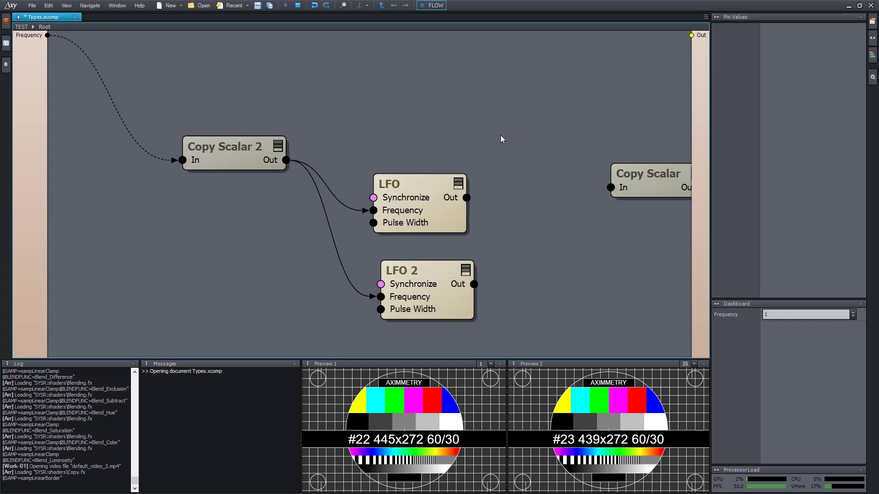
Add a Multiply 2 module via 'mul' and position it at the top, above the LFOs
double_click(501, 135)
text(mult)
key(Return)
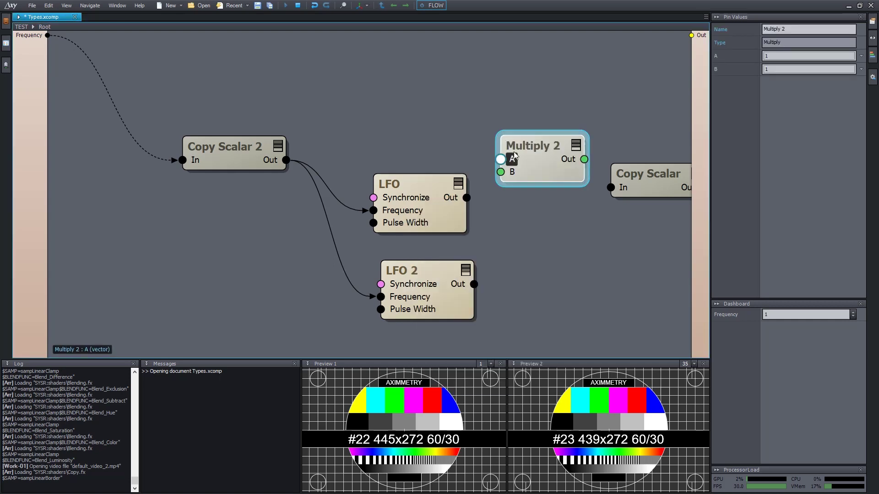
drag(513, 155, 438, 82)
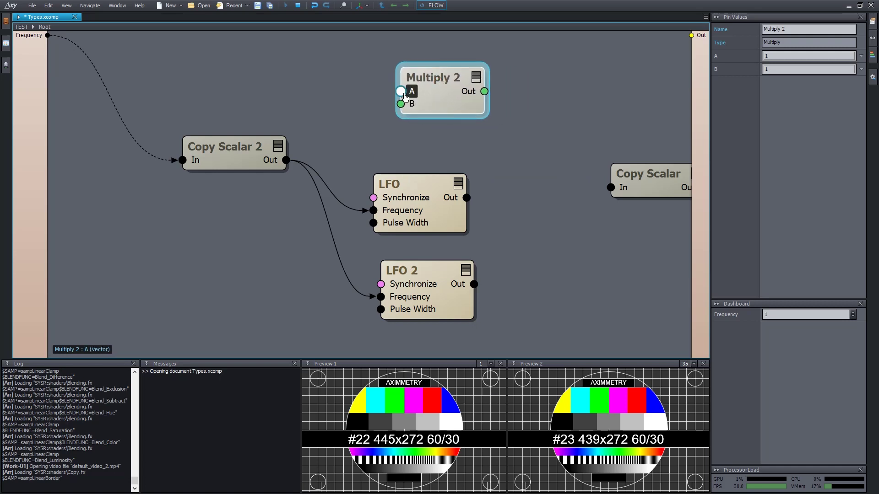
drag(457, 106, 471, 100)
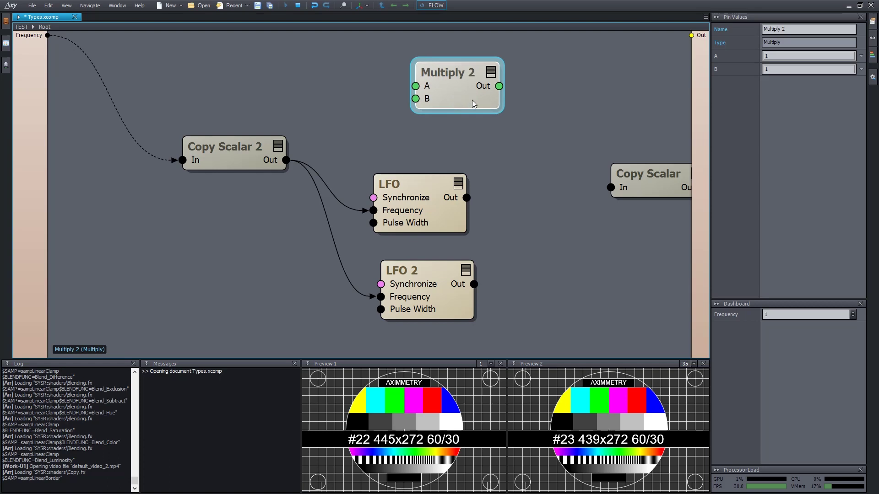
drag(474, 103, 478, 96)
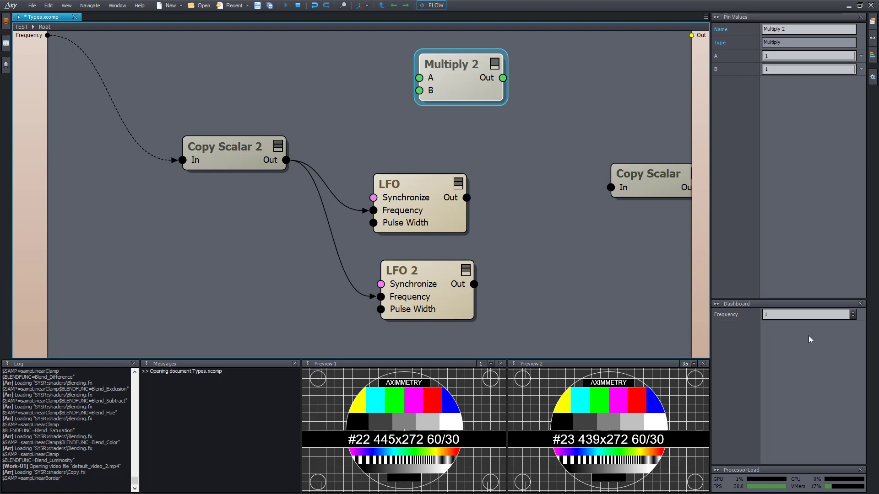
Insert a Copy Scalar 3 module and wire its Out into Multiply 2's A
double_click(423, 123)
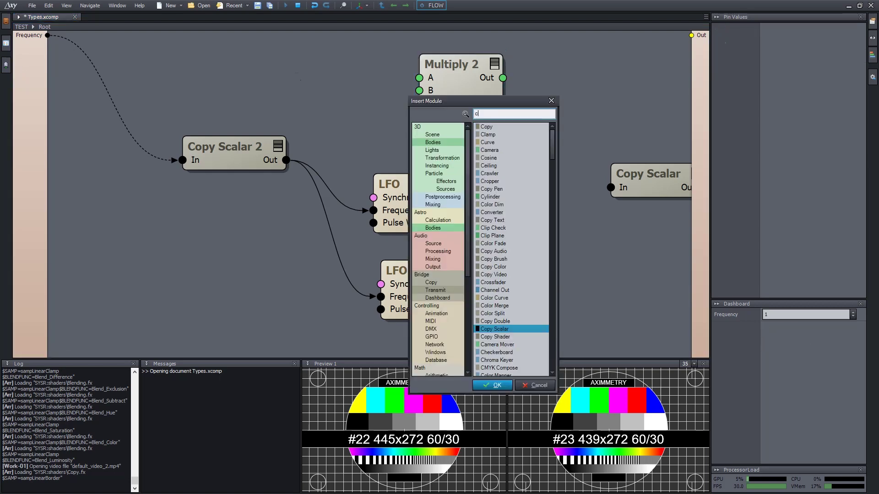
text(copy sc)
key(Return)
drag(293, 79, 251, 61)
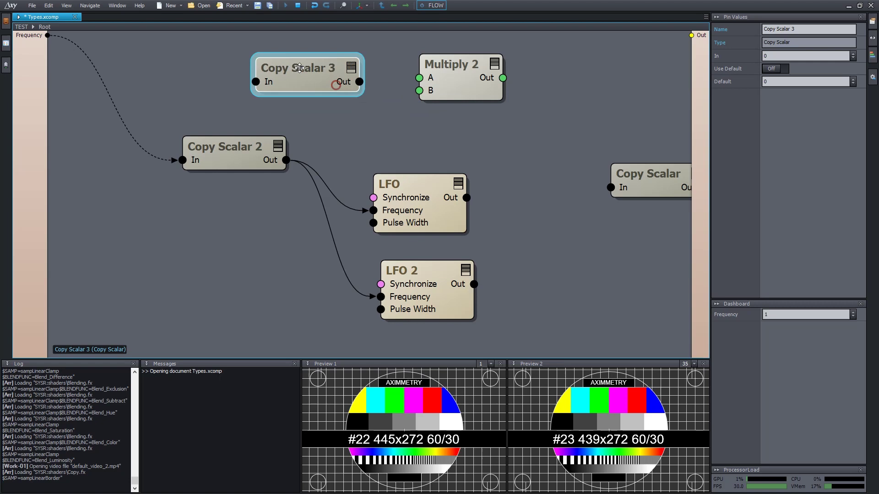
drag(393, 97, 423, 79)
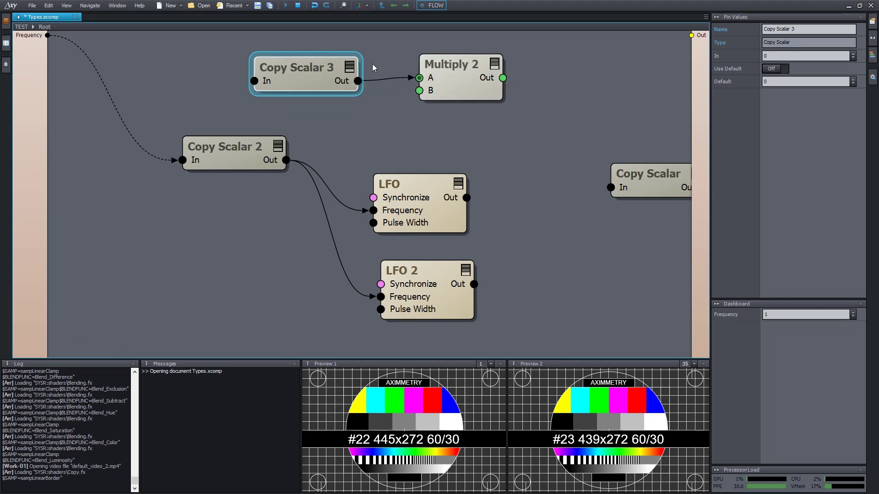
Publish Copy Scalar 3's In as a Root input named In, set to 0
drag(255, 80, 9, 78)
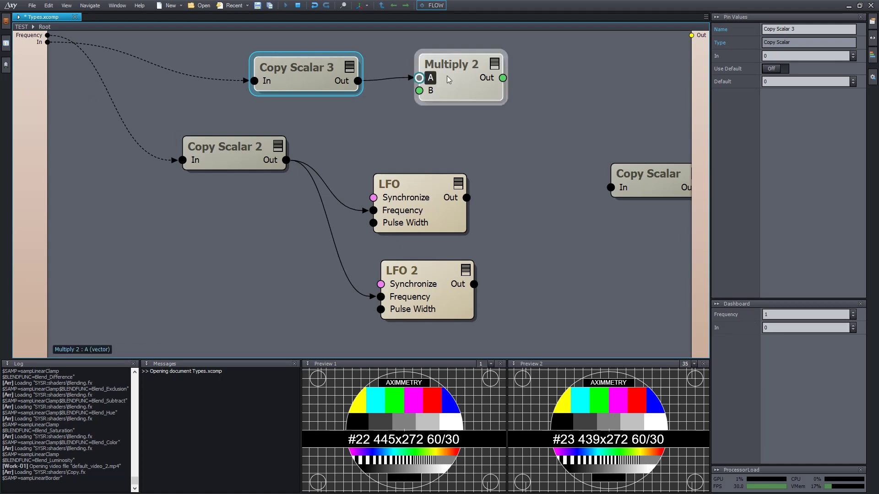
click(783, 327)
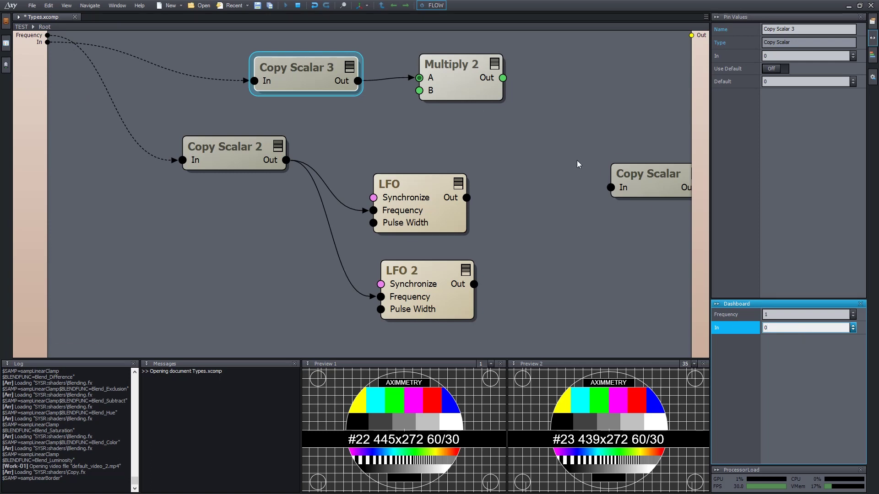
scroll(386, 161, up, 1)
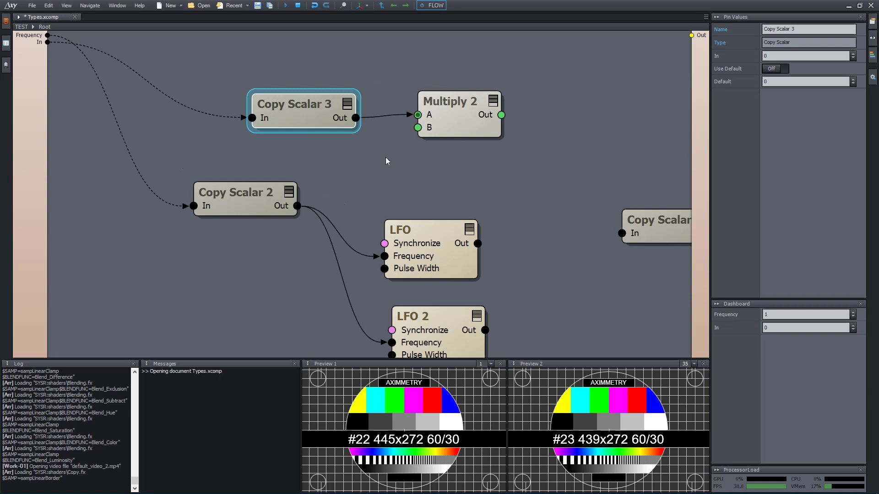
drag(318, 109, 319, 67)
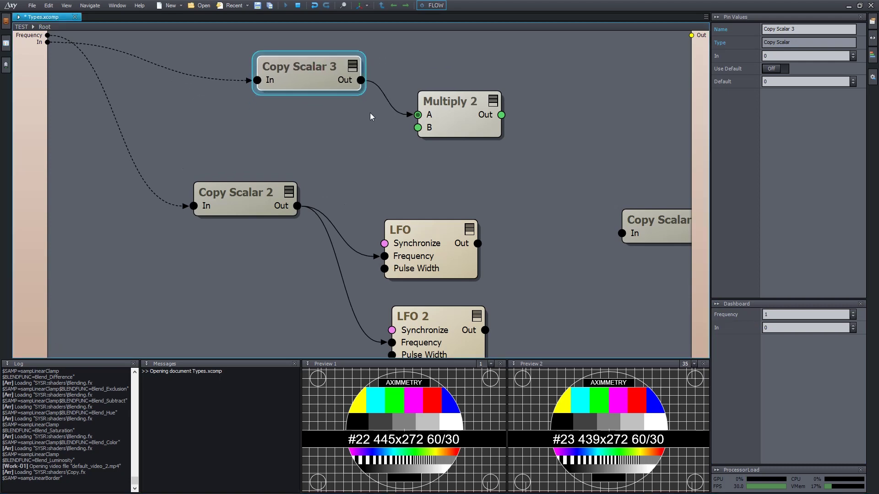
Insert a Copy Logical 2 module and connect its Out to Multiply 2's A
double_click(387, 150)
text(cop l)
key(Return)
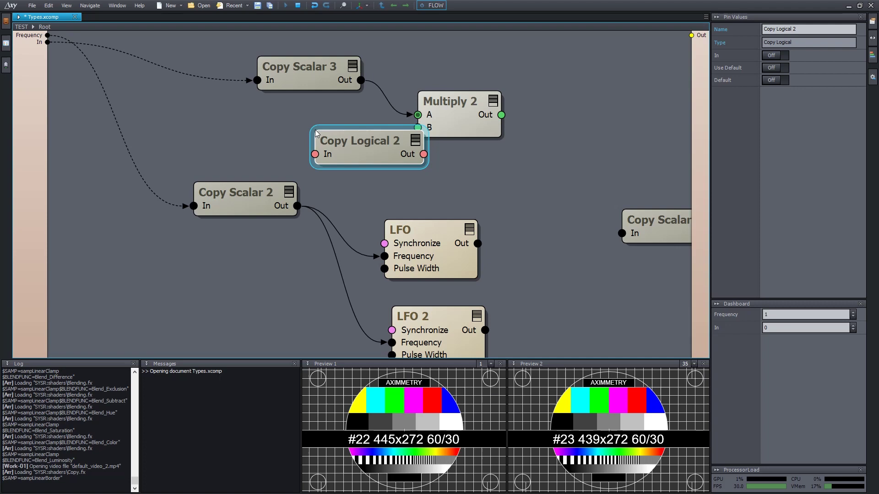
drag(316, 132, 244, 115)
drag(354, 135, 430, 120)
Publish Copy Logical 2's In as Root input In 2, toggling it On then Off
drag(245, 135, 25, 81)
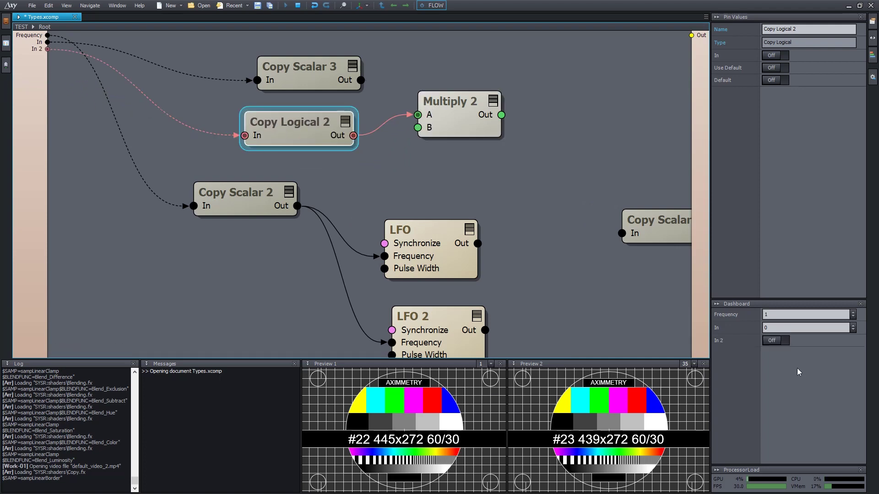
click(774, 341)
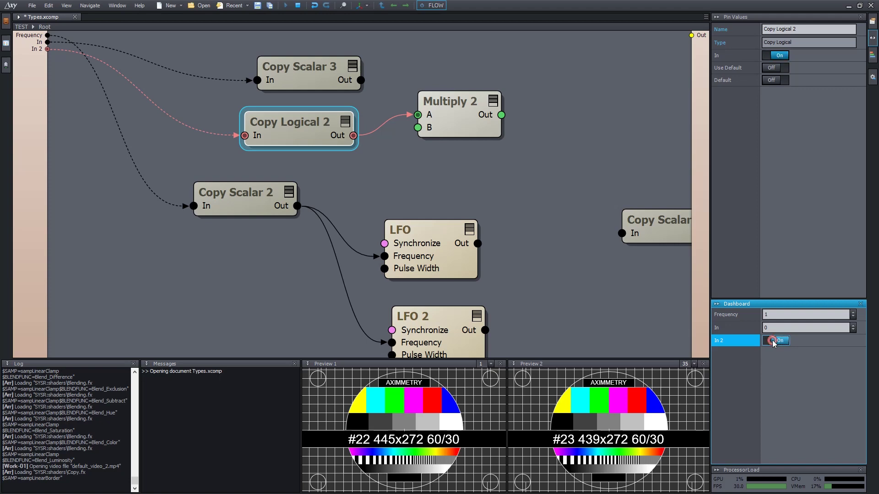
click(774, 340)
mouse_move(430, 118)
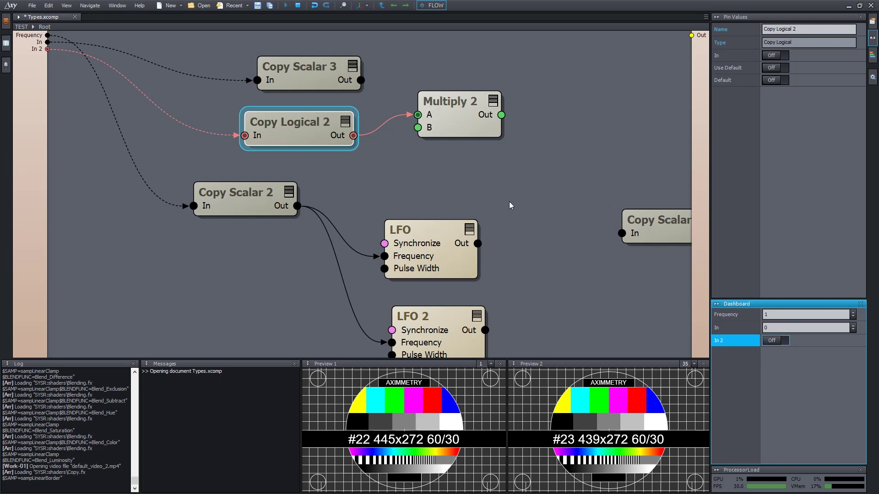
Remove the In 2, In and Frequency graph inputs
right_click(47, 48)
click(53, 55)
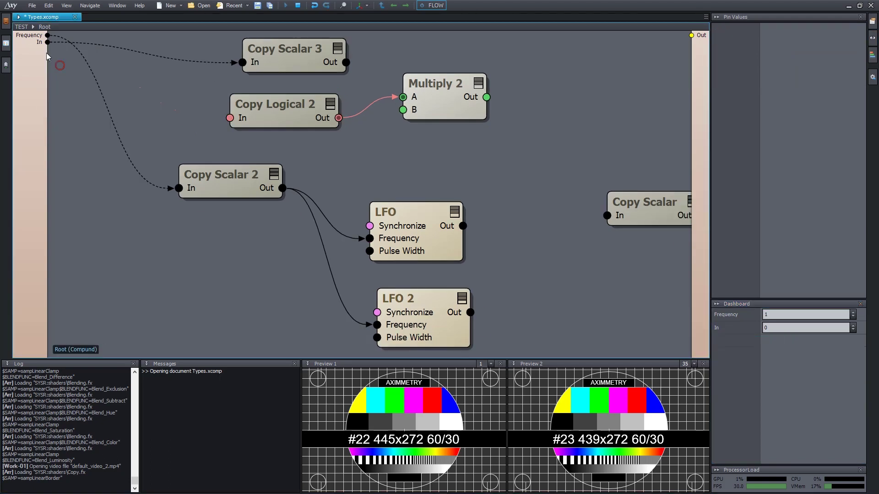
right_click(41, 42)
click(54, 59)
right_click(37, 37)
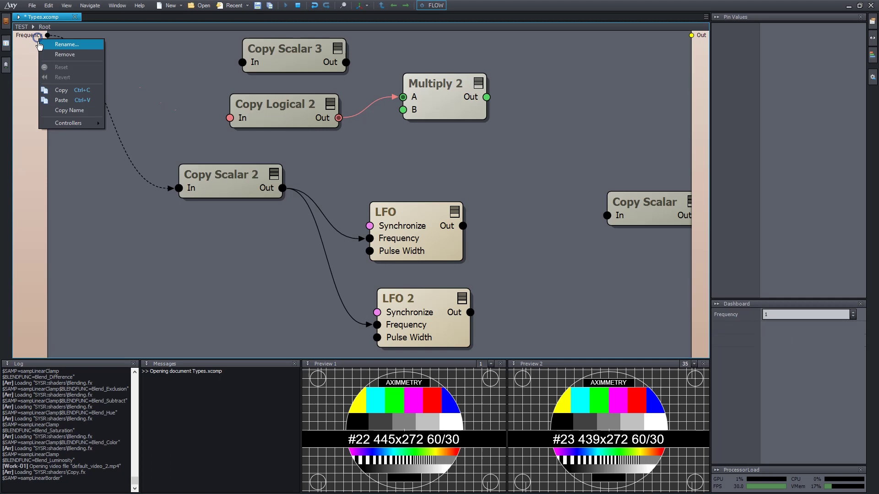
click(57, 54)
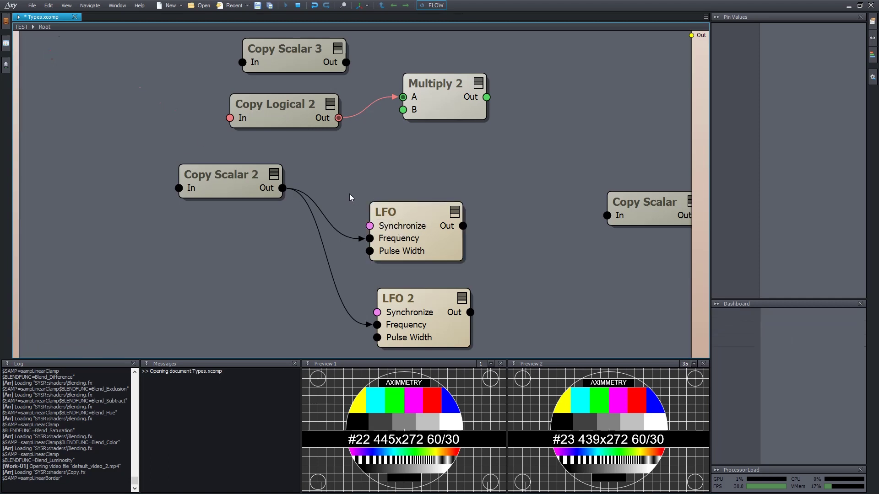
Bring the Video Player and Copy Double nodes into view, moving LFO 2 out of the way
right_drag(350, 198, 328, 112)
right_drag(510, 315, 453, 214)
right_drag(405, 131, 449, 165)
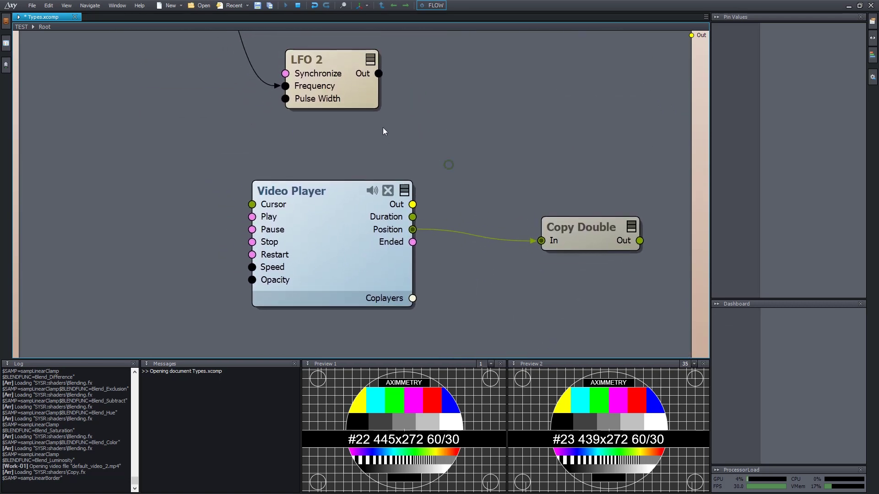
drag(370, 108, 376, 66)
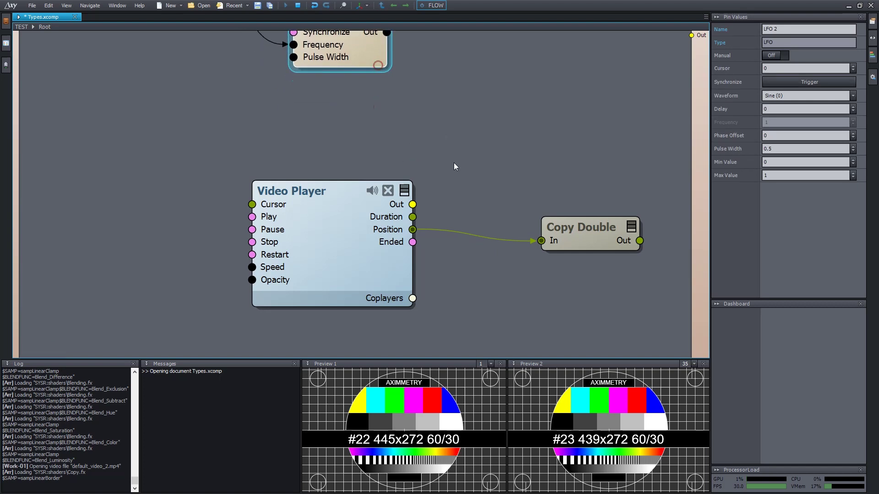
right_drag(476, 183, 464, 186)
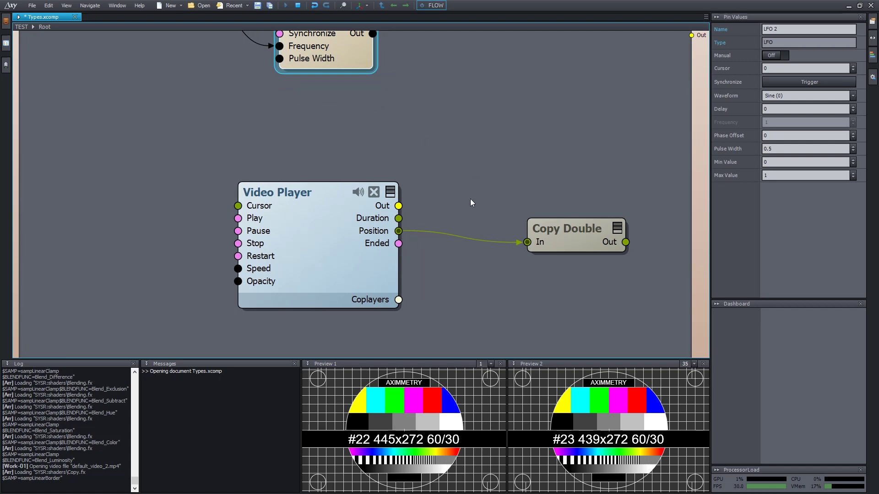
right_drag(471, 199, 432, 184)
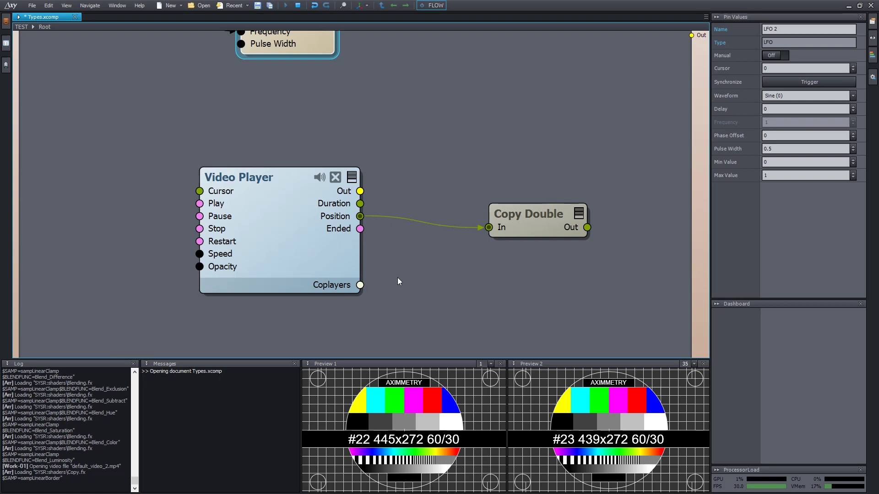
Move the Video Player up-left and check its Position output, about 8.63
drag(348, 226, 319, 208)
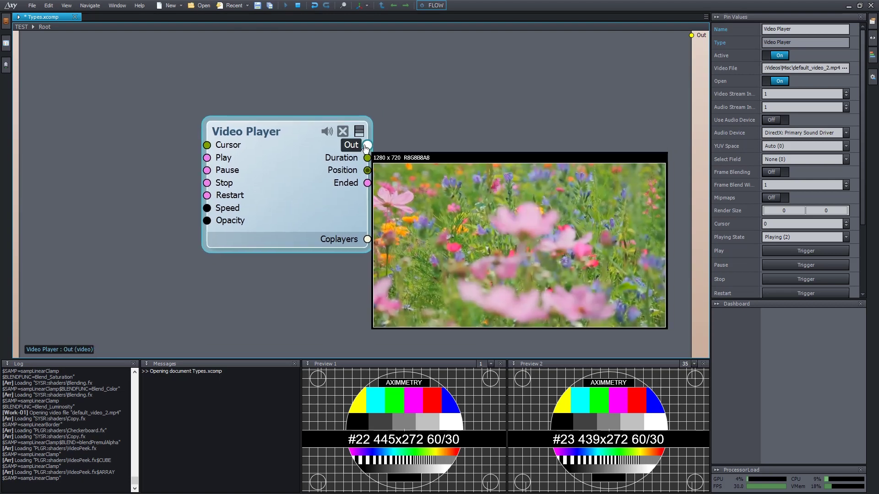
mouse_move(344, 174)
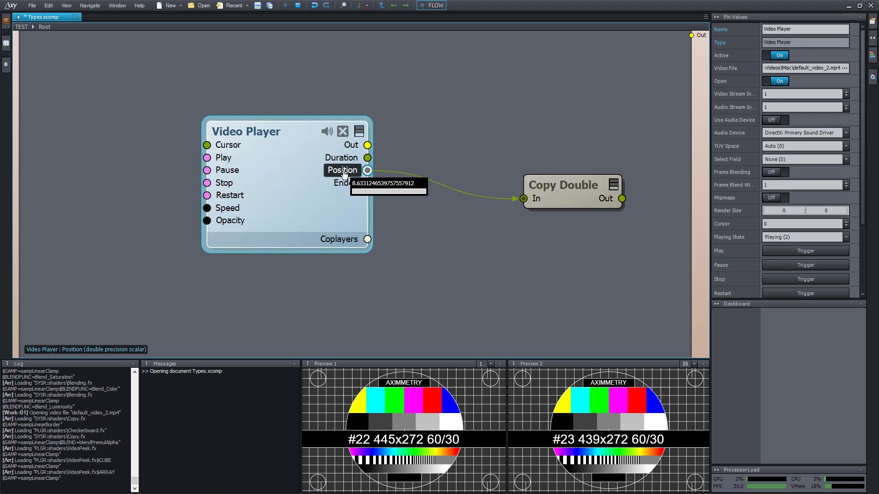
Add a Multiply 3 module below Copy Double and feed Video Player's Position into its A
double_click(454, 276)
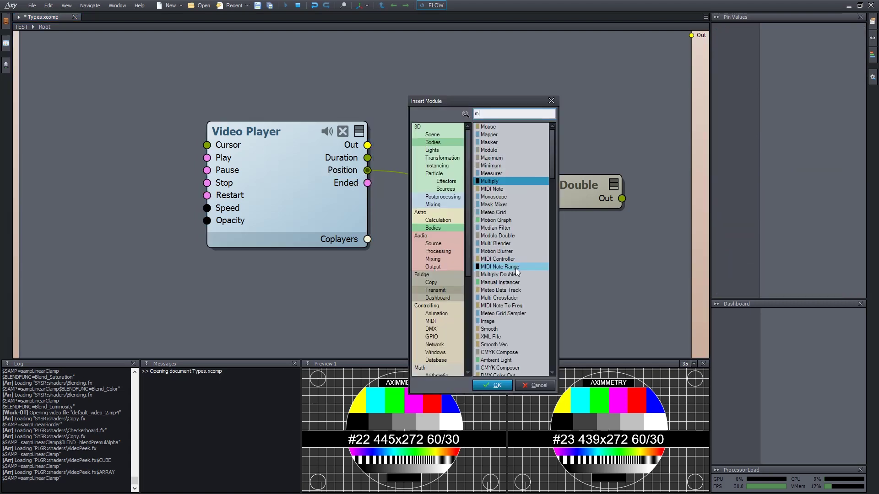
text(mul)
key(Return)
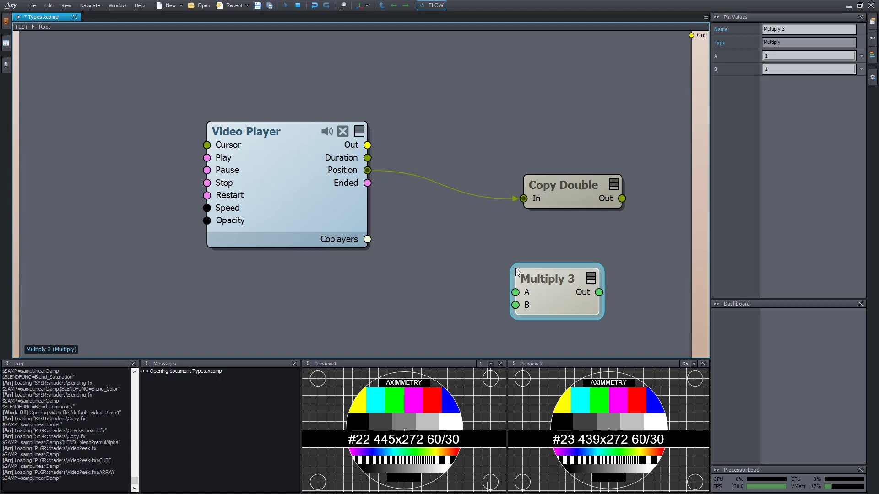
drag(544, 283, 478, 263)
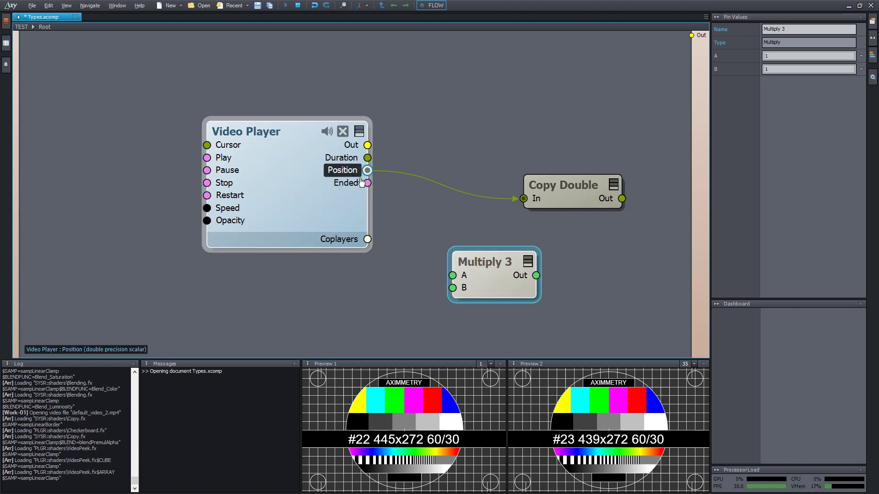
drag(367, 170, 477, 263)
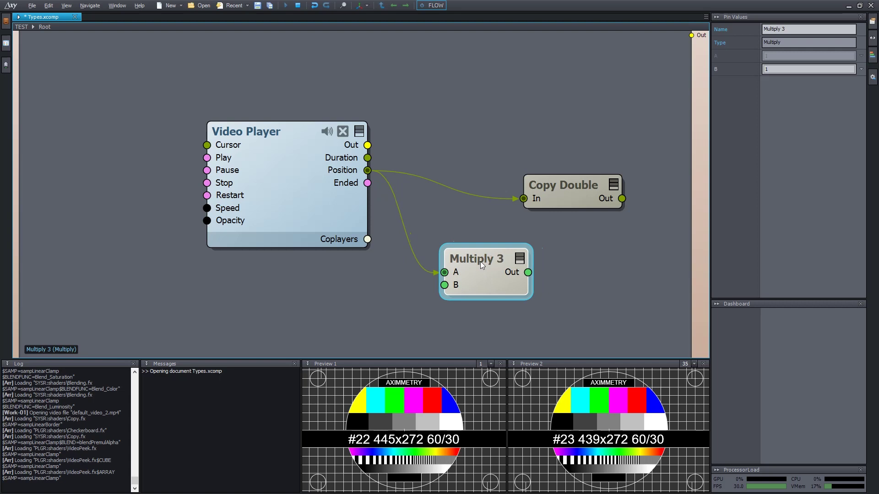
drag(480, 262, 479, 264)
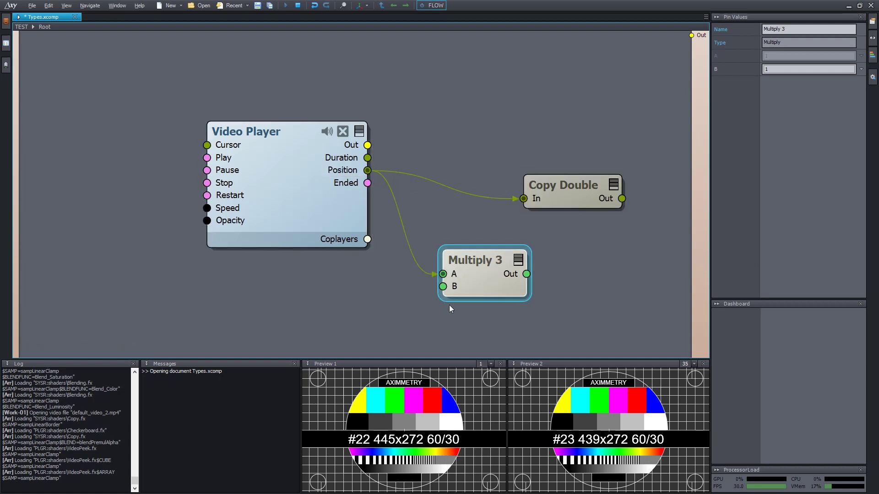
key(Delete)
double_click(490, 259)
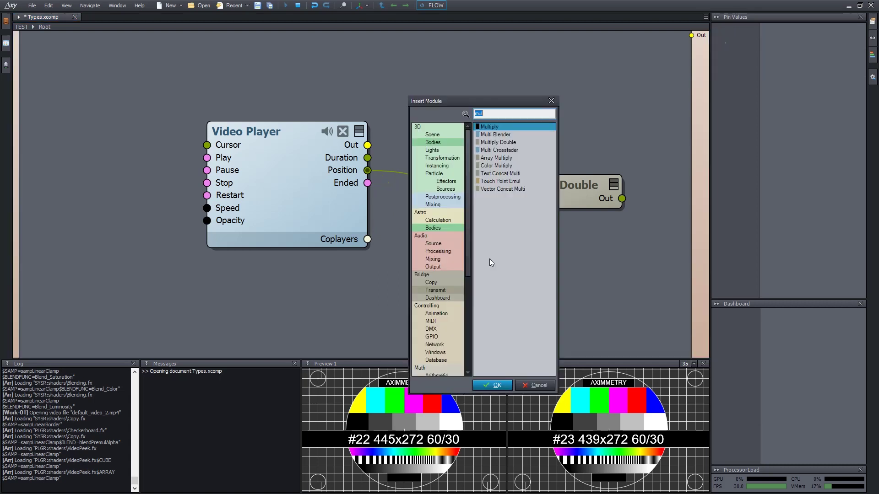
key(Down)
key(Down)
key(Down)
key(Down)
key(Up)
key(Up)
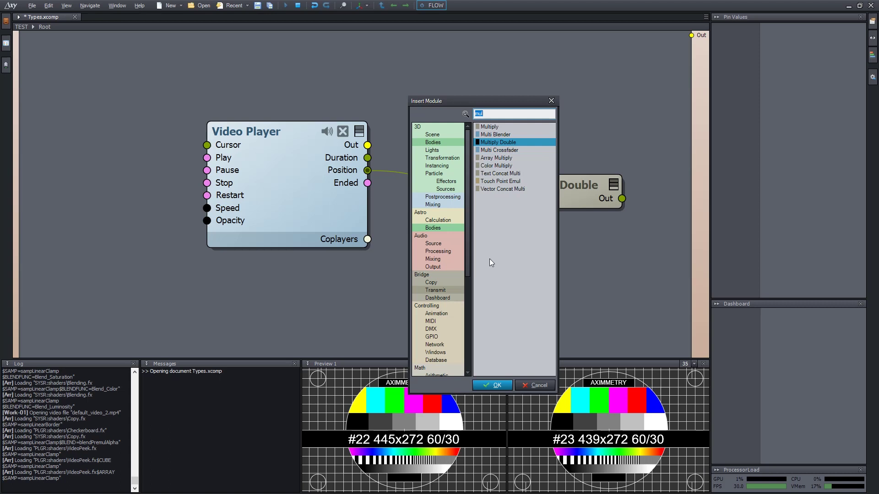
key(Return)
drag(498, 267, 459, 261)
drag(368, 170, 452, 276)
drag(473, 265, 513, 288)
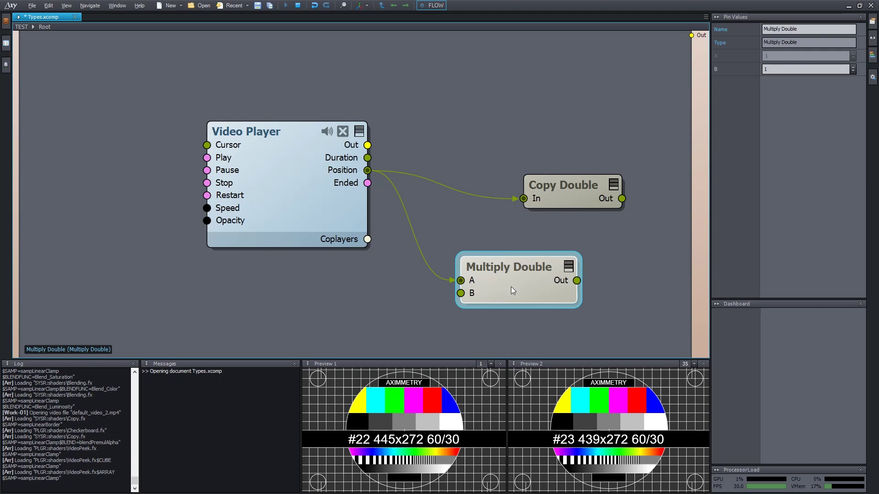
click(482, 152)
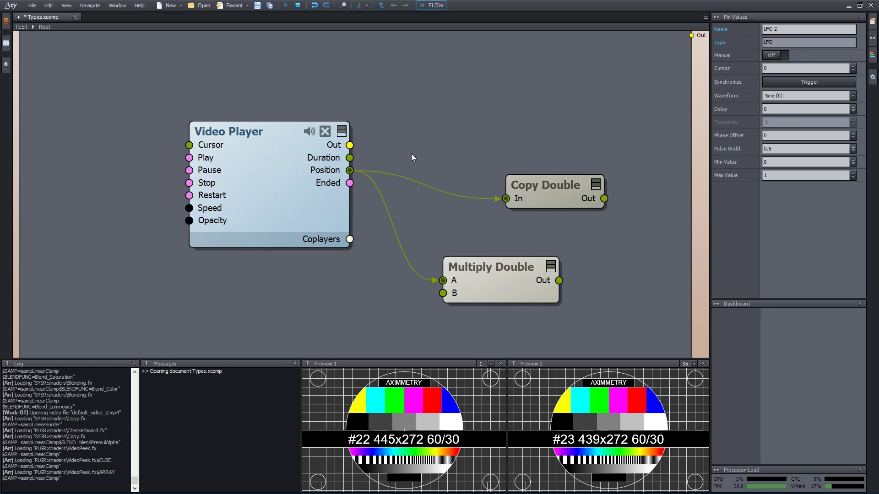
scroll(408, 84, up, 5)
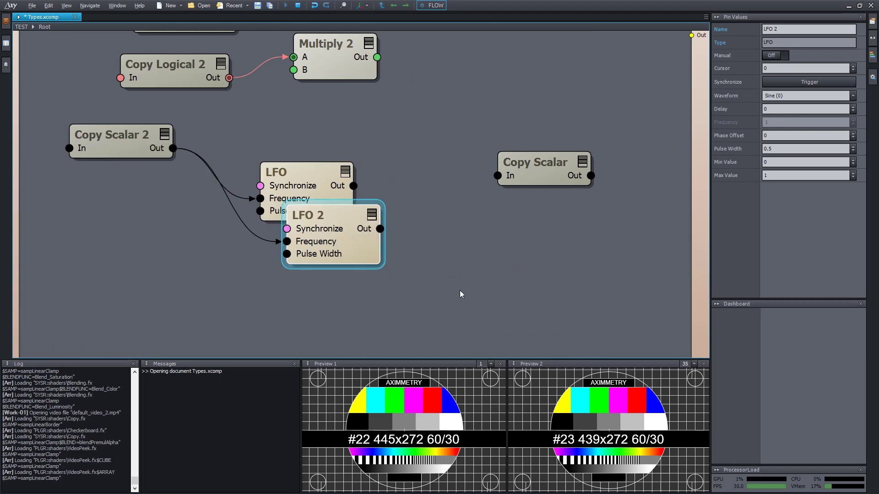
scroll(463, 299, down, 6)
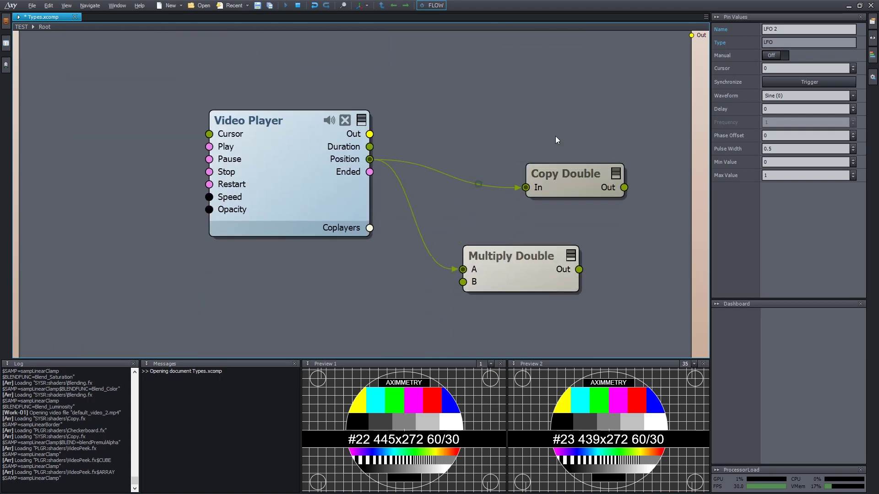
Frame the vector module group and select the Multiply node to view its input values
scroll(591, 247, down, 7)
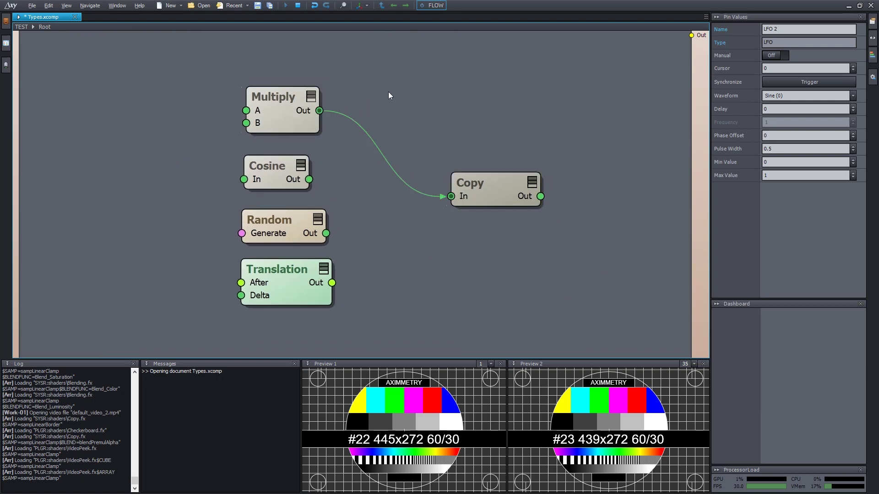
right_drag(388, 91, 410, 102)
click(313, 106)
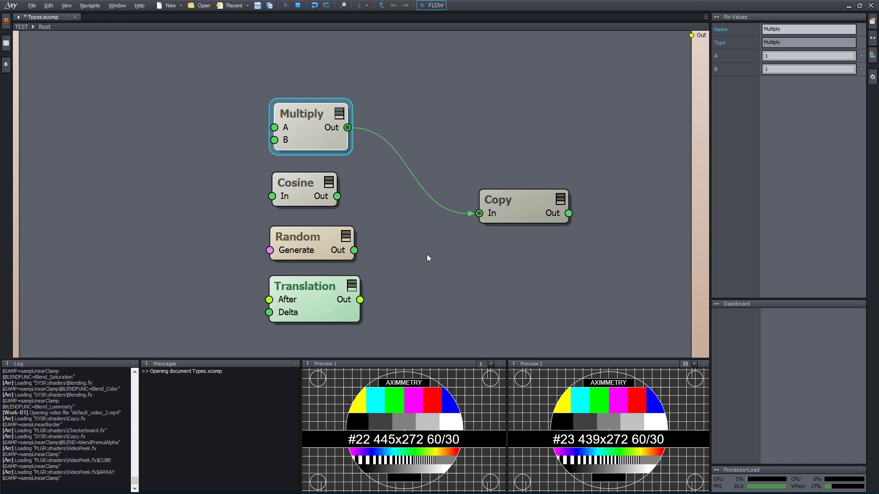
Enter the Translation node's Delta components 0.58, 0.49 and -0.44 in Pin Values
click(318, 296)
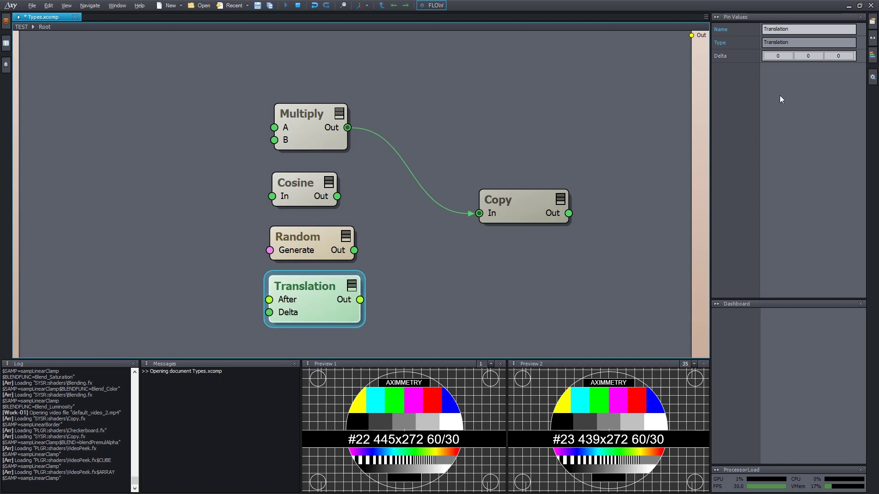
click(775, 56)
text(.06)
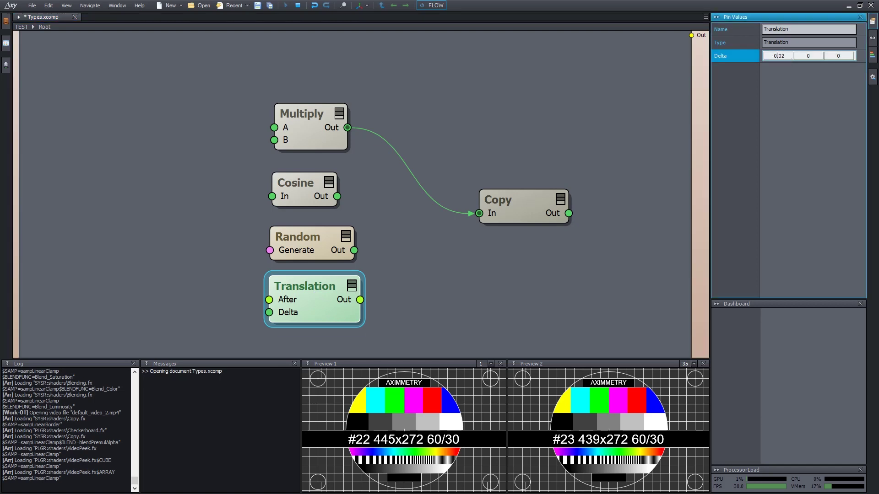
drag(775, 56, 806, 56)
click(806, 56)
text(0.58)
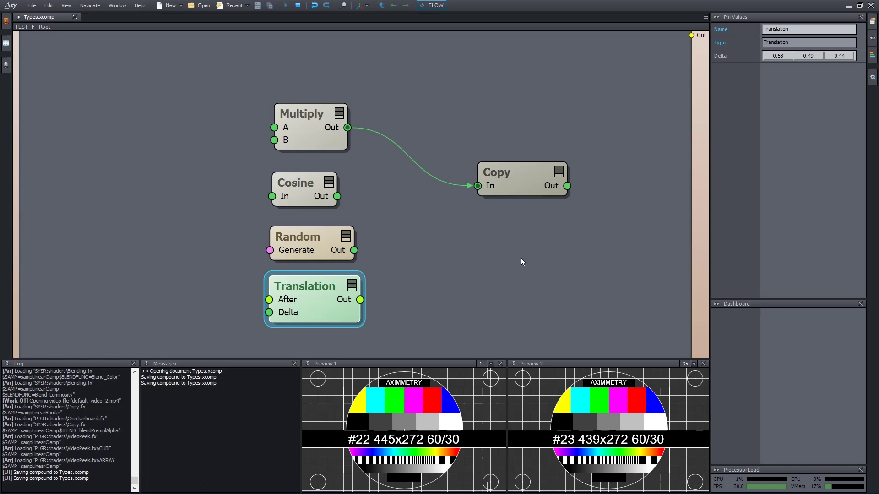
Unlink Multiply from Copy and enter 234,37,38,49,78 as Copy's In value
drag(477, 186, 463, 188)
click(515, 176)
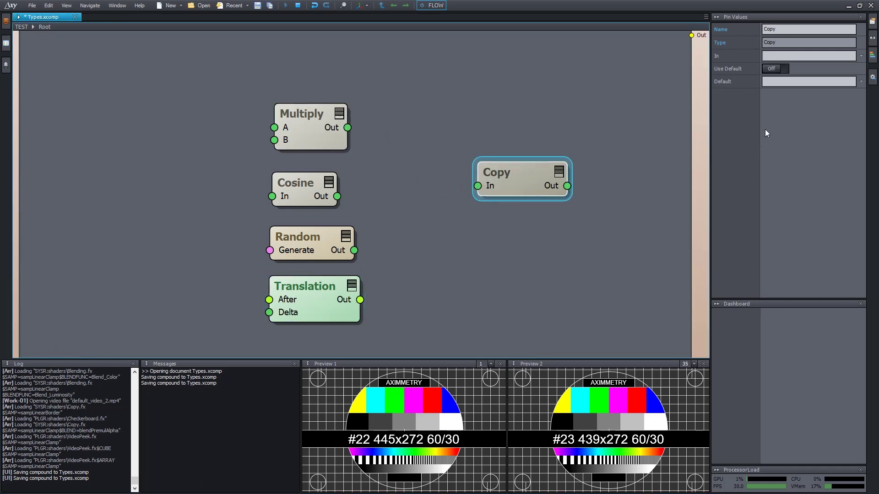
click(790, 55)
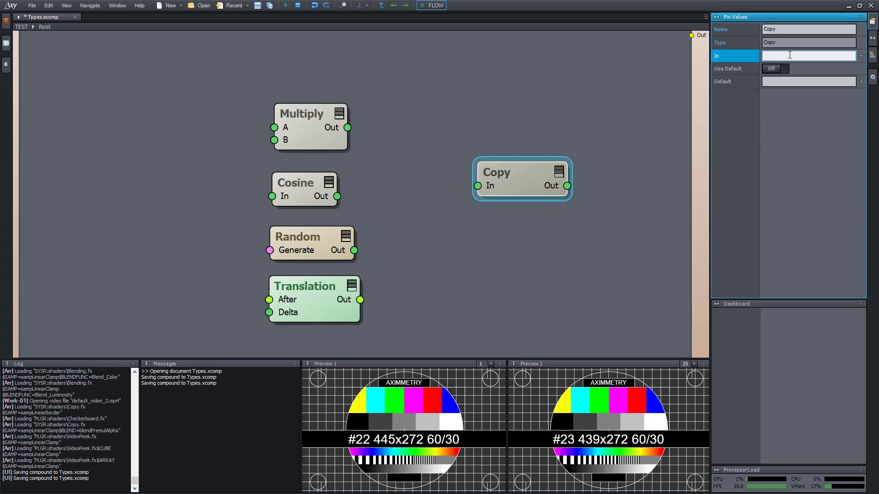
click(861, 56)
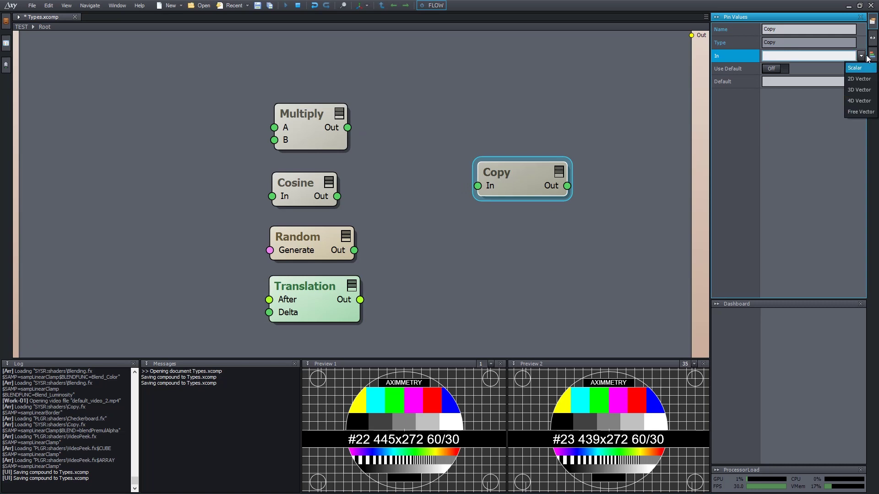
click(861, 56)
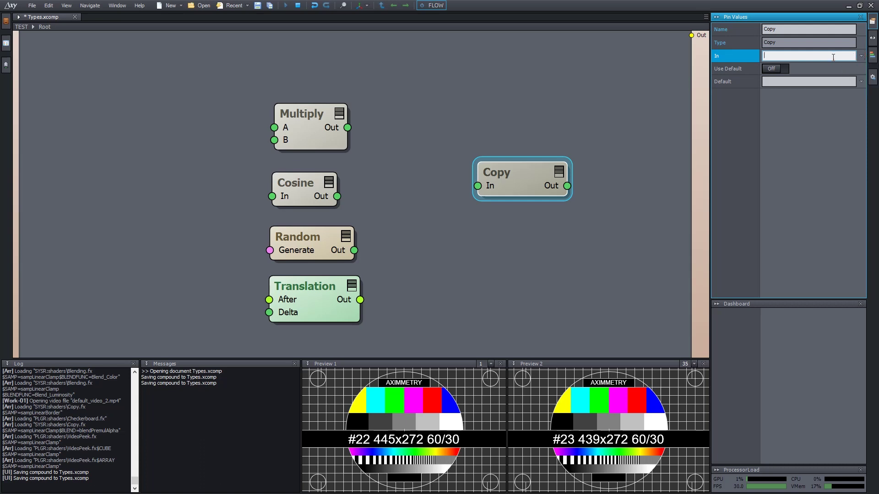
text(234.)
text(37,38,)
text(49,78)
key(Return)
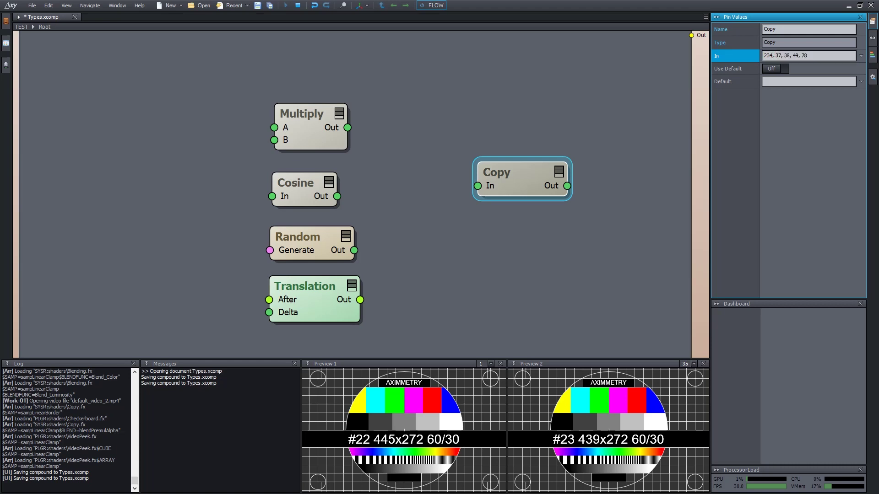
Switch Copy's In type through 3D, 2D and Free Vector, ending as Scalar 234
click(862, 58)
click(862, 89)
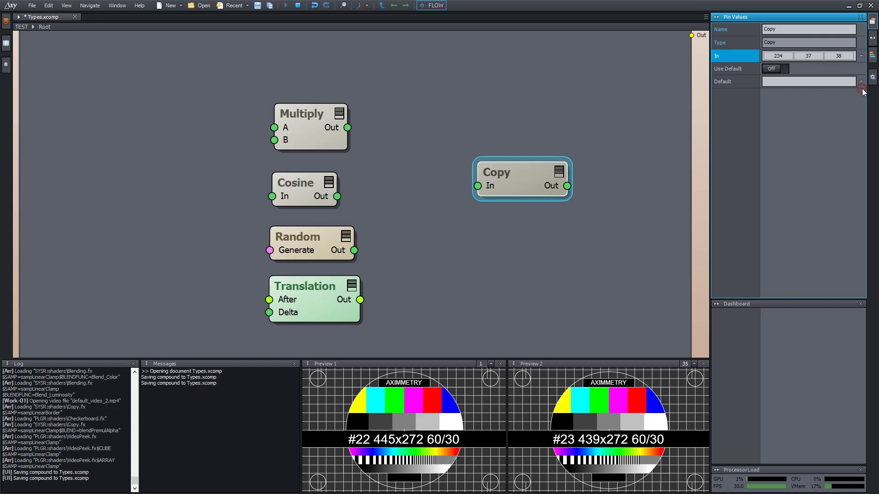
click(833, 56)
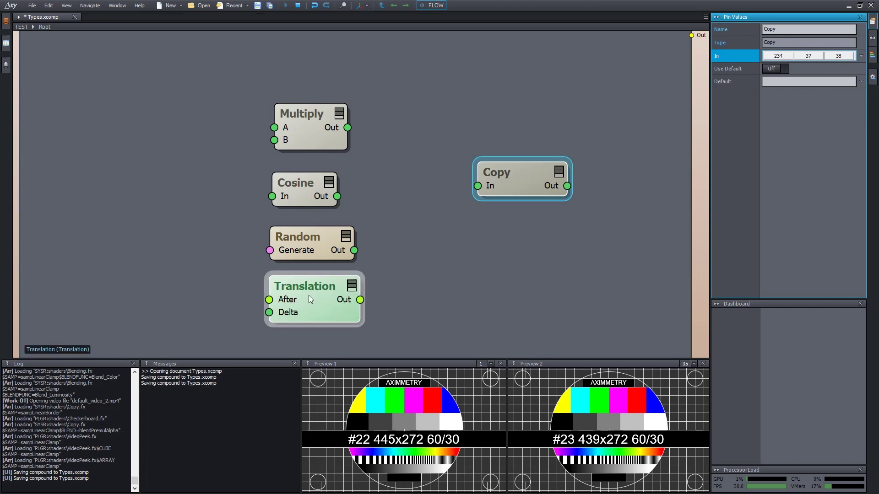
click(861, 56)
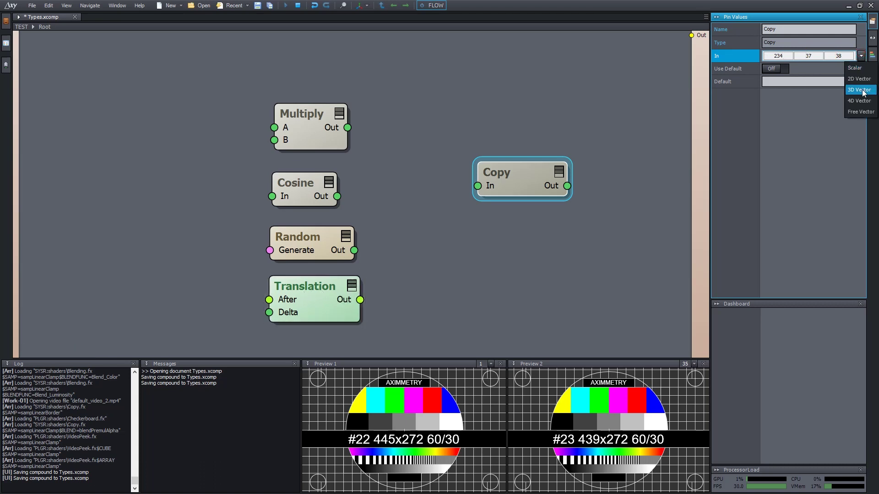
click(860, 79)
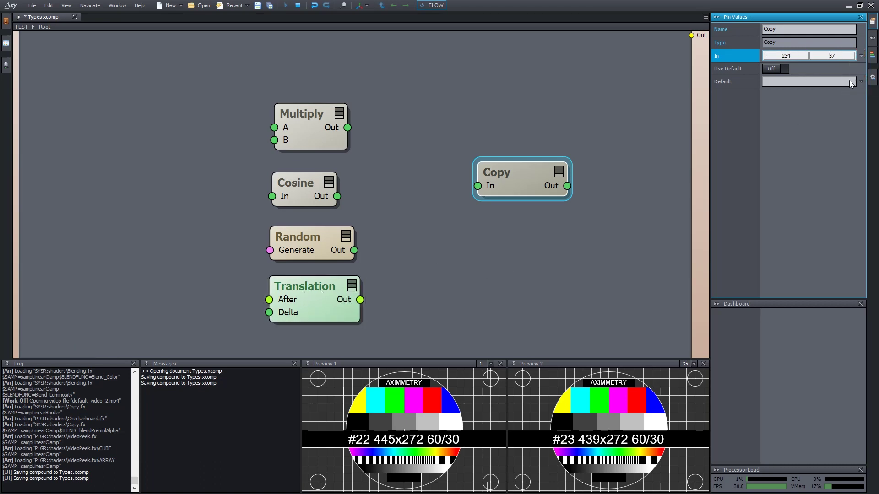
click(861, 56)
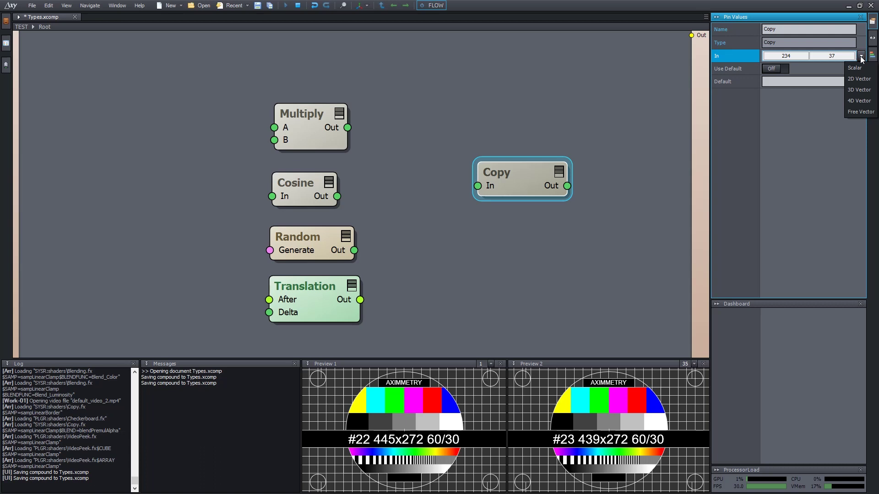
click(857, 112)
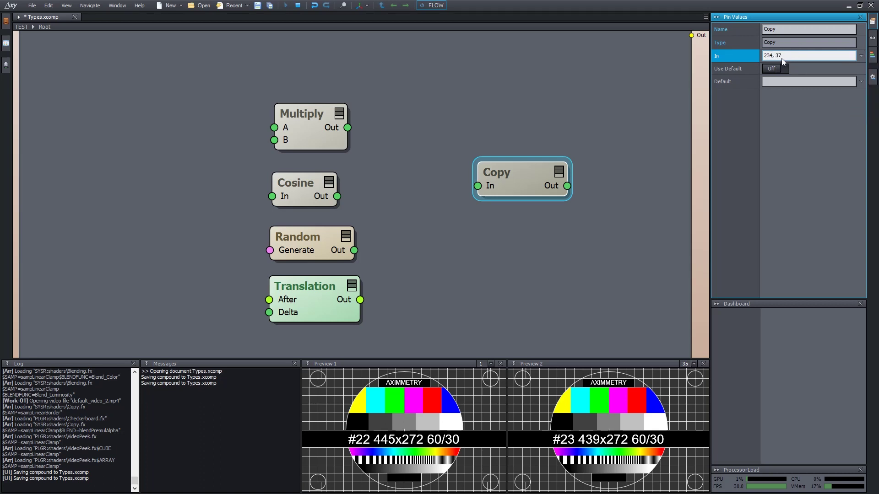
click(861, 56)
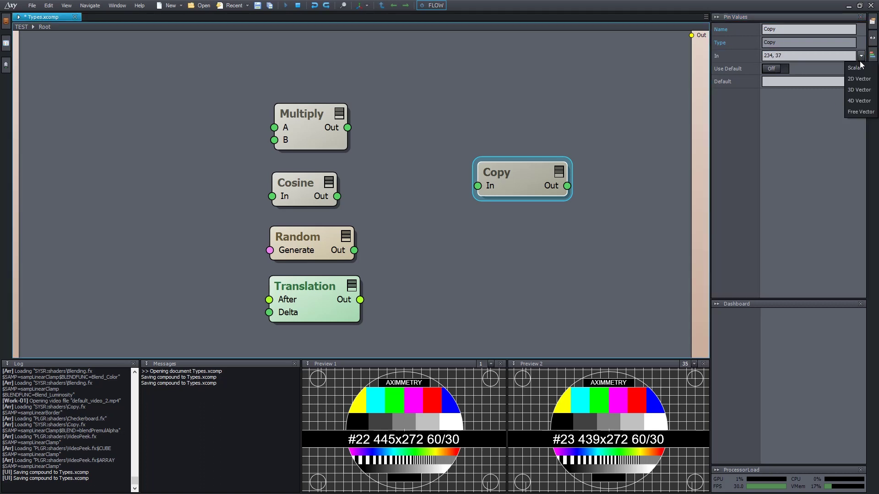
click(862, 69)
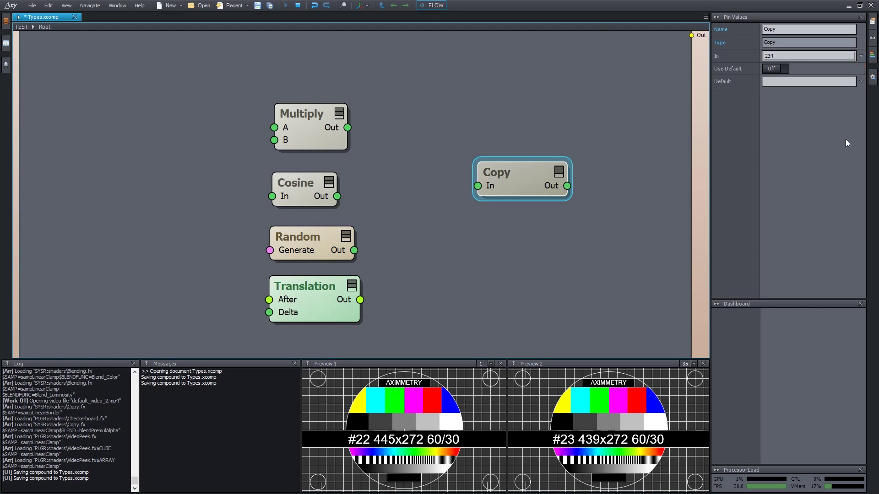
click(304, 112)
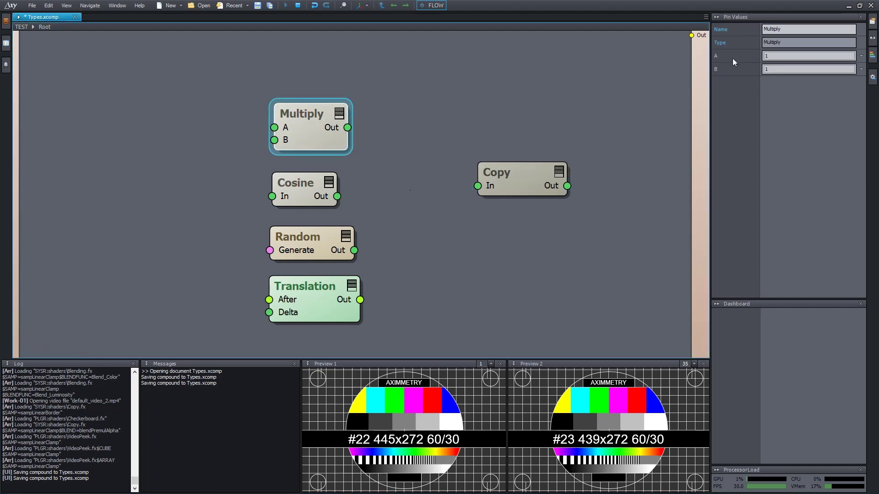
click(862, 56)
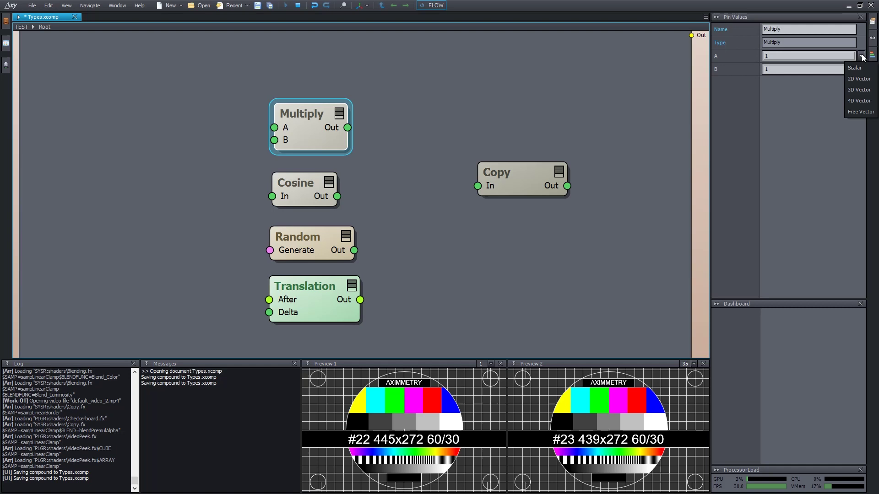
click(842, 58)
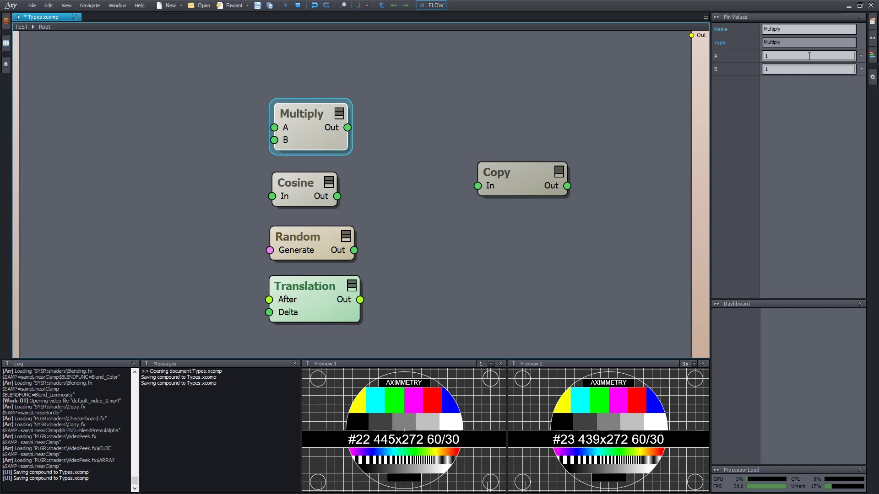
click(809, 70)
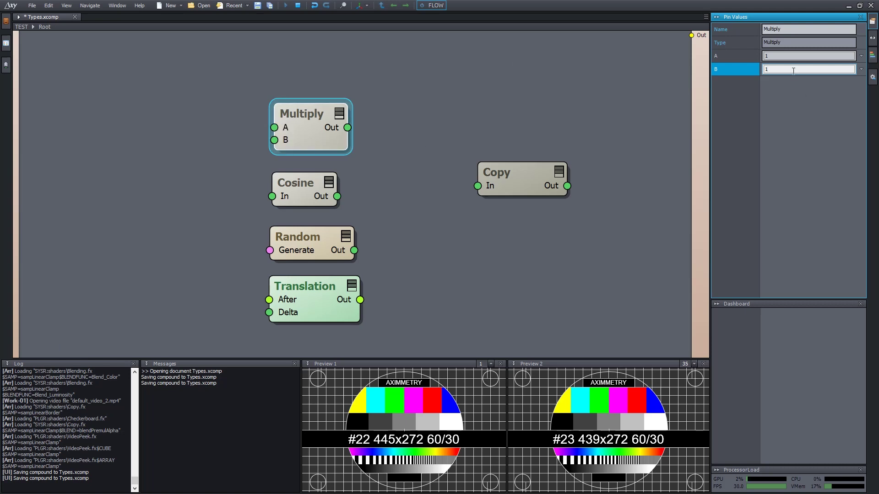
key(Return)
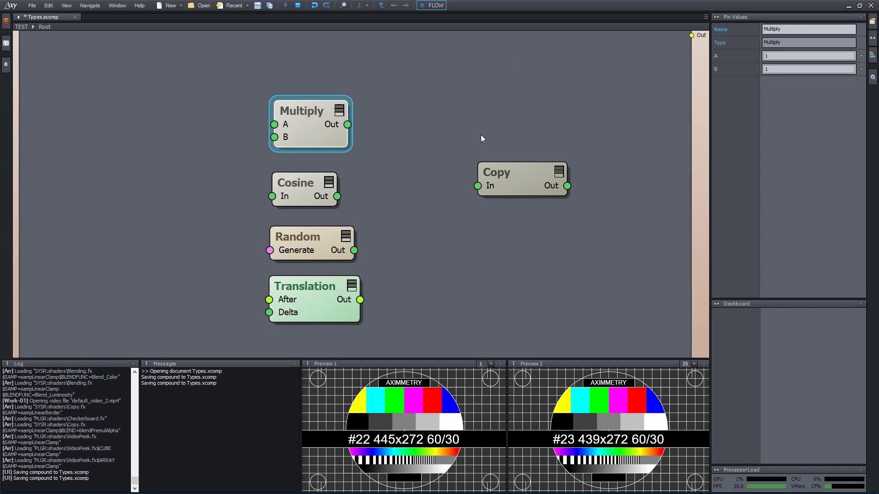
click(328, 141)
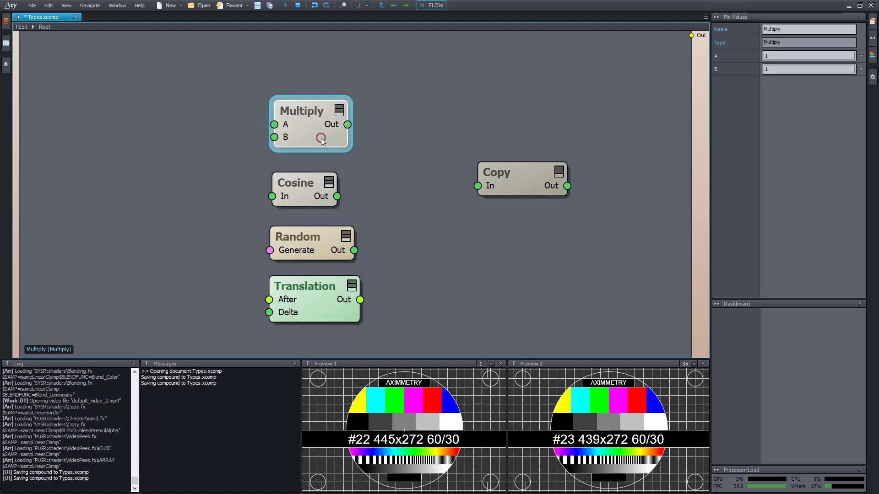
Pull Translation's Delta (0.58, 0.49, -0.44) out as a module and wire it into Multiply's A
click(310, 289)
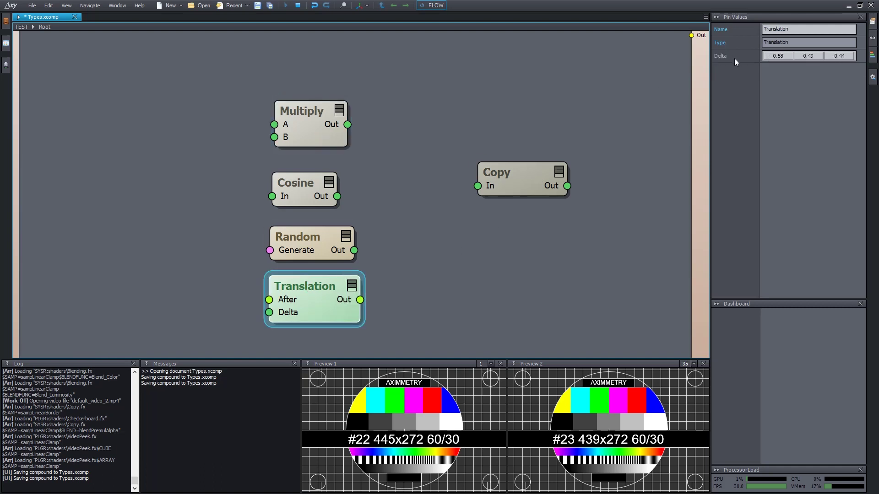
drag(735, 59, 117, 154)
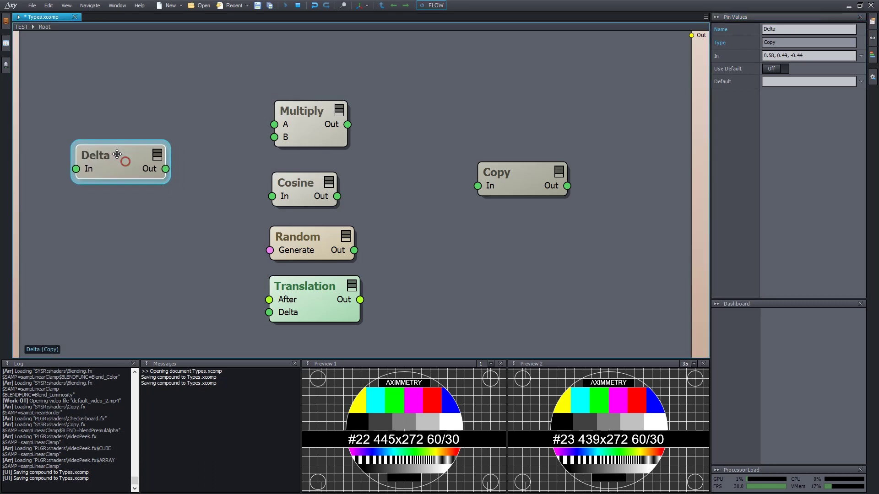
mouse_move(158, 172)
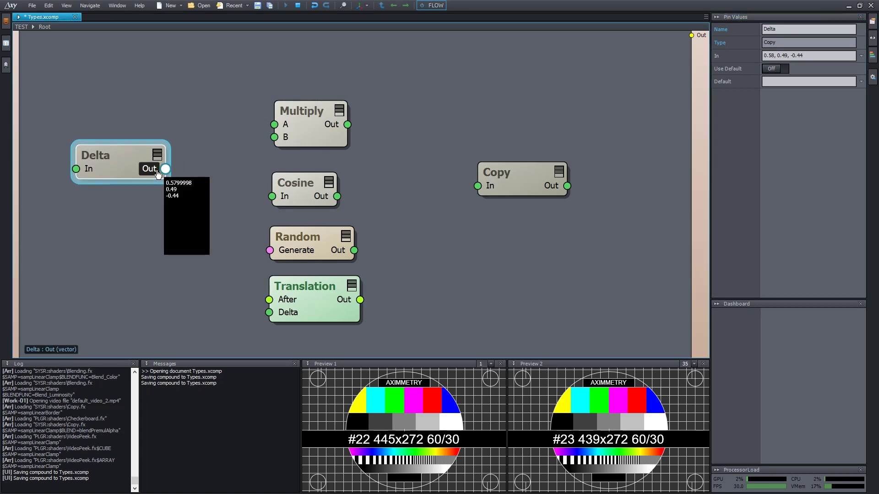
drag(127, 158, 274, 124)
click(313, 131)
Set Multiply's B to 2, then make it the 2D vector 2, 3, giving Out 1.16, 1.47
click(789, 69)
text(2)
key(Return)
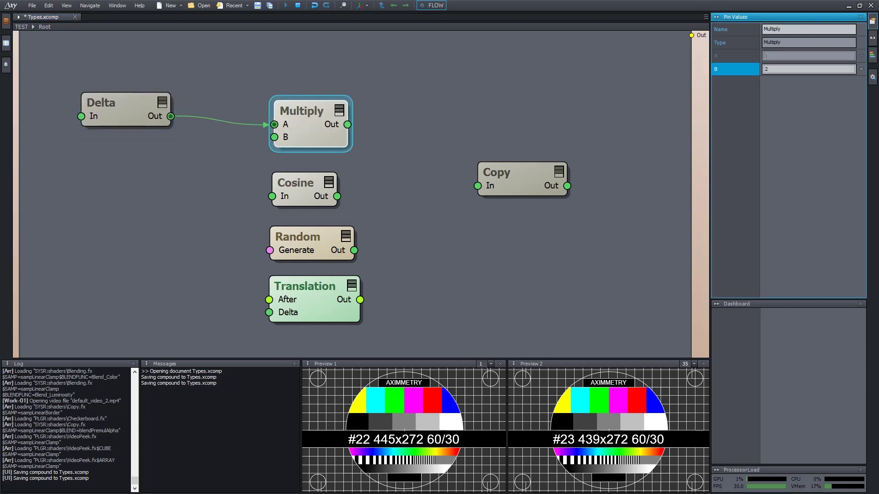
mouse_move(347, 124)
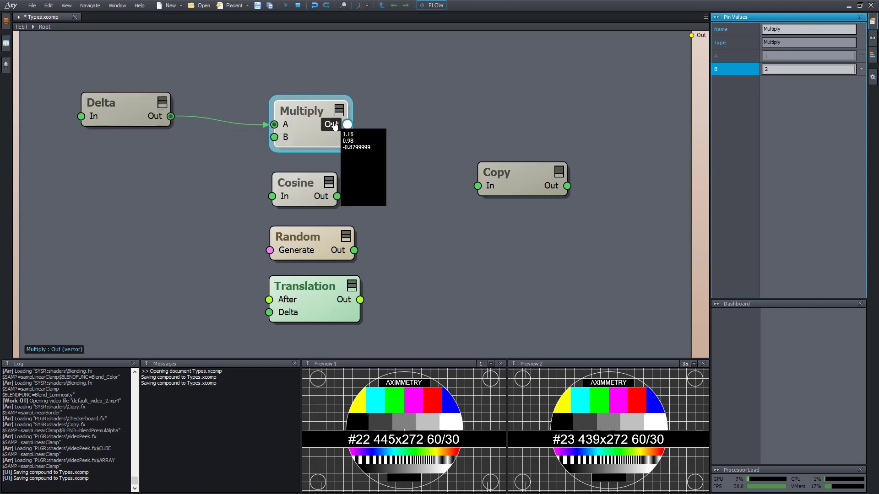
click(861, 69)
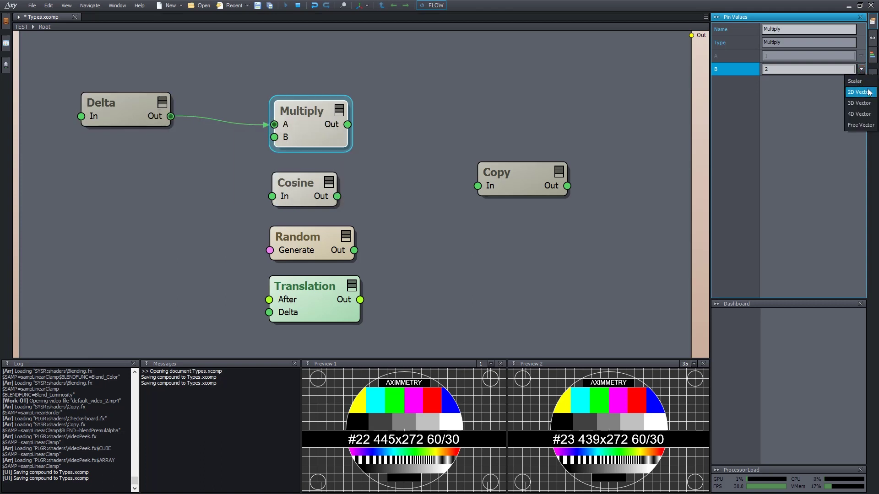
click(869, 92)
click(839, 69)
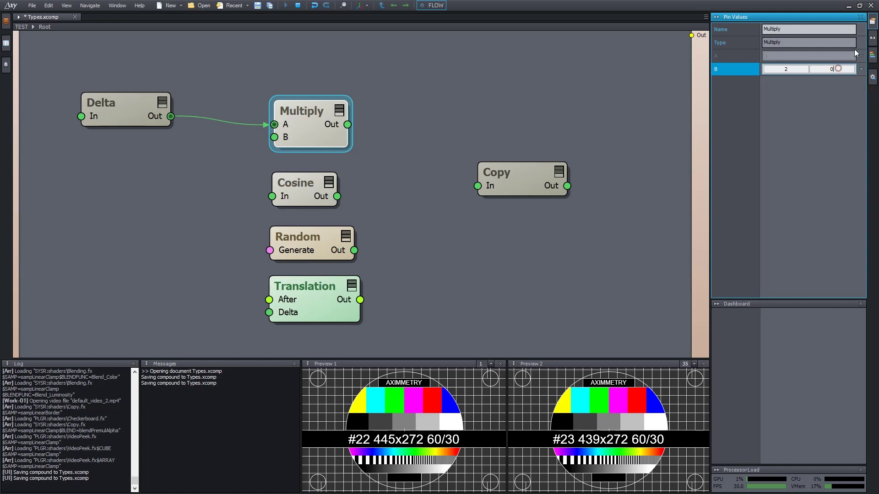
text(3)
key(Return)
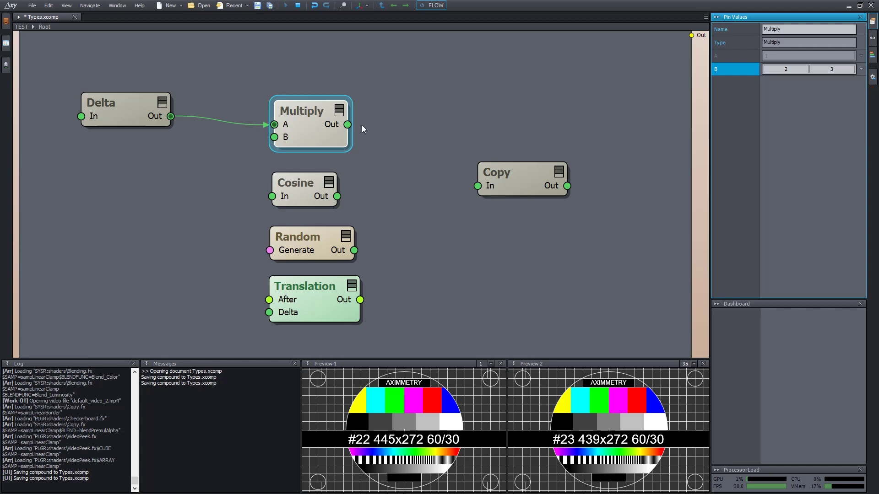
mouse_move(348, 130)
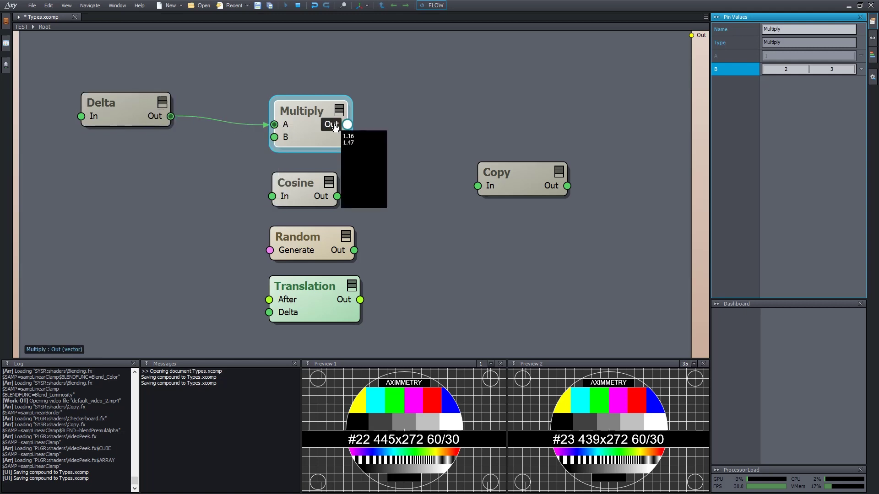
click(336, 147)
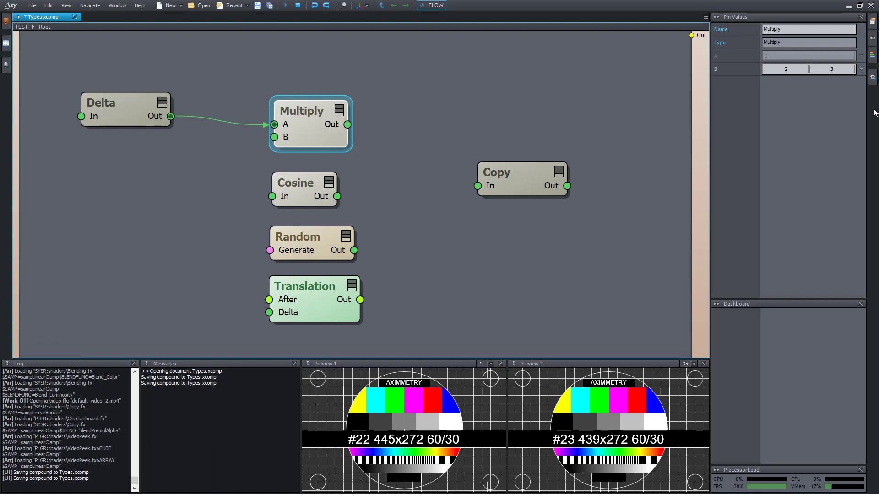
Switch Multiply's B to Free Vector and clear its 2, 3 values so Out reads 0, 0, 0
click(861, 70)
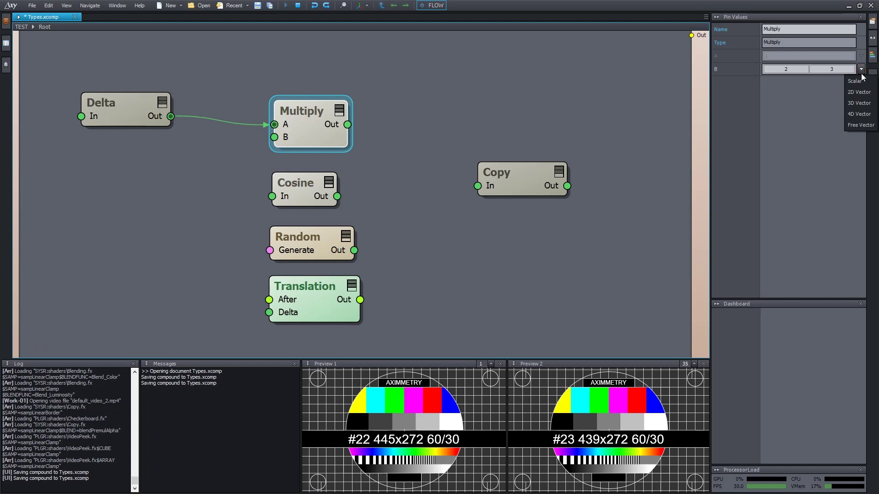
click(861, 127)
click(825, 68)
key(BackSpace)
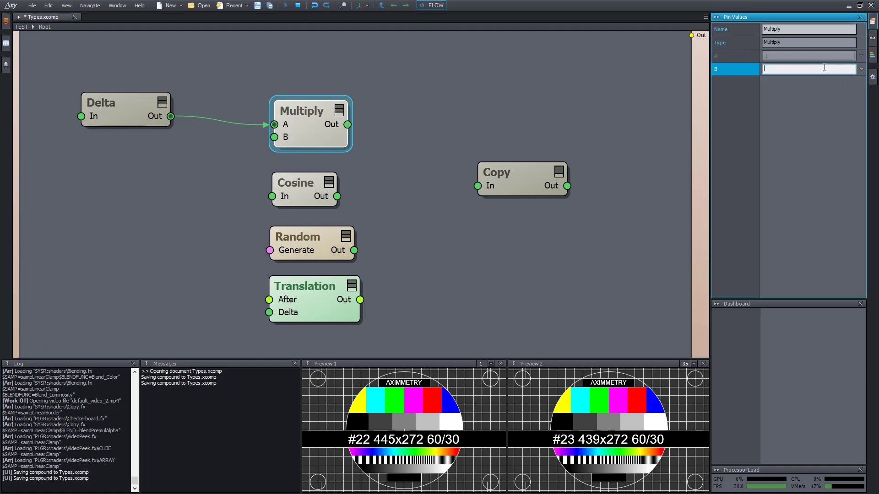
key(Return)
mouse_move(346, 125)
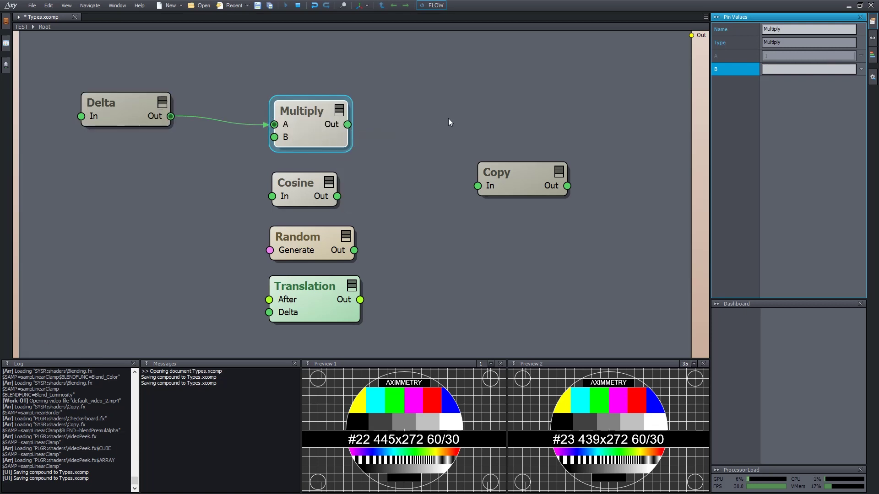
Select the Random node and set its Count to 85
drag(306, 183, 305, 174)
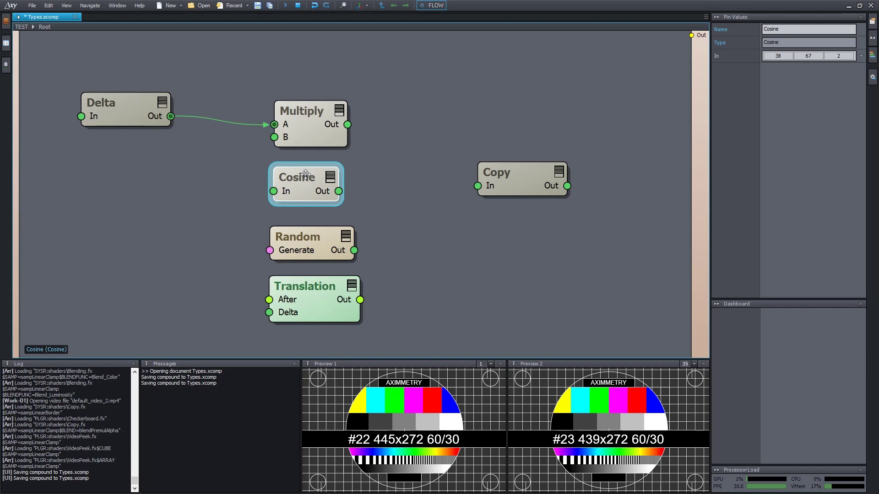
drag(305, 175, 313, 175)
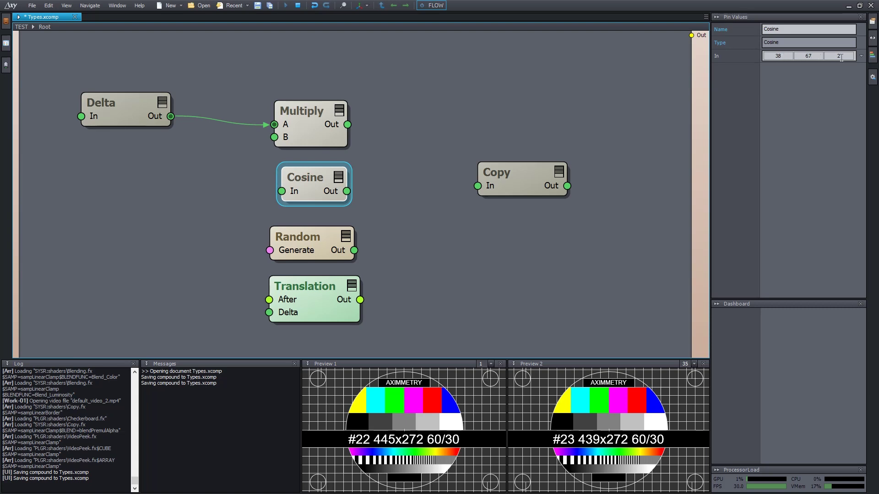
mouse_move(347, 192)
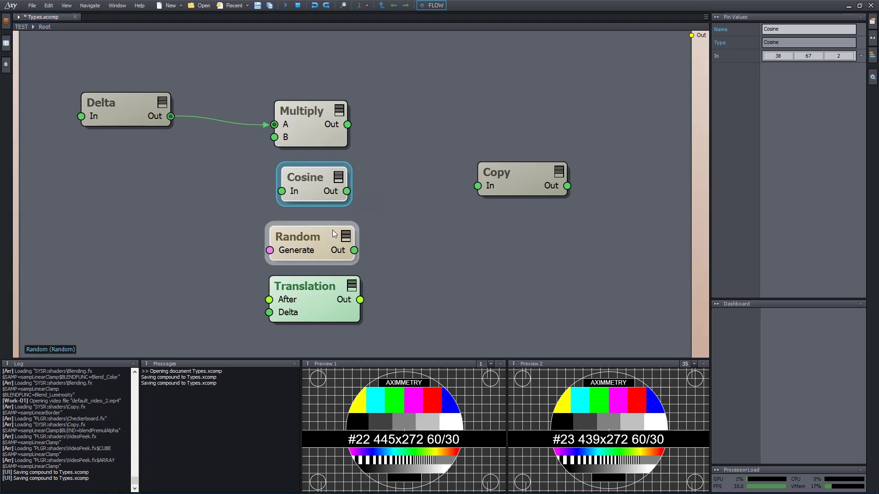
click(319, 236)
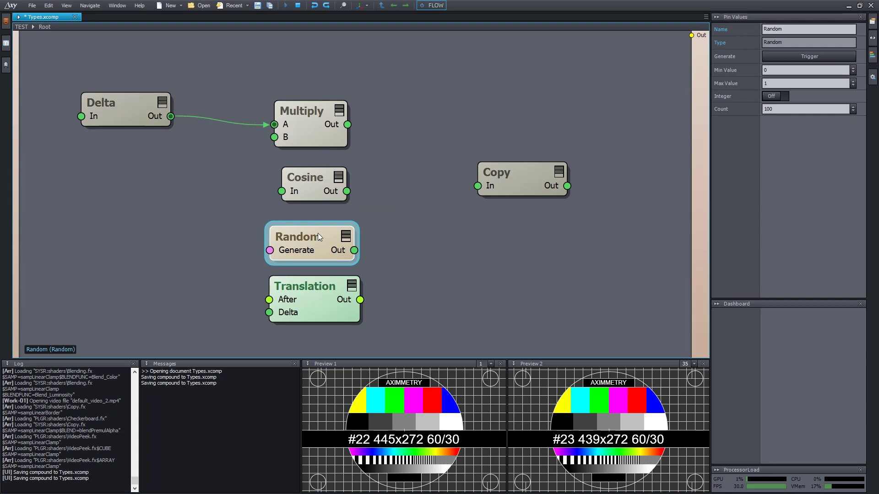
click(806, 109)
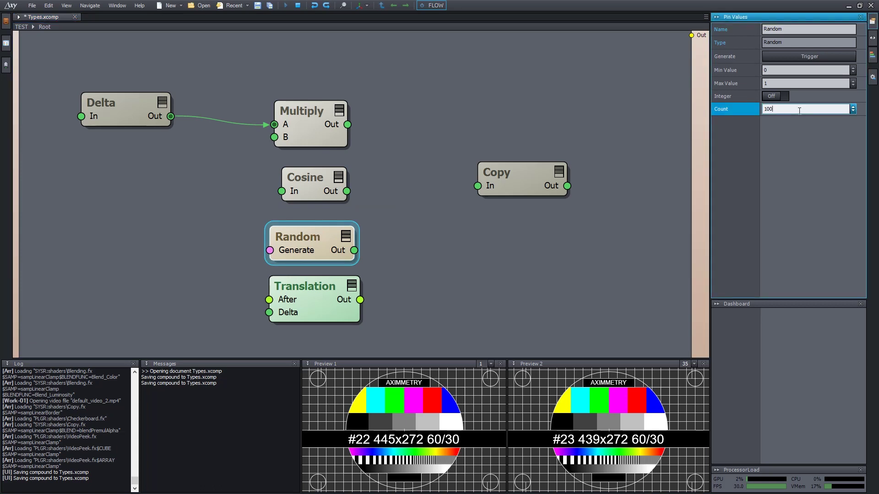
text(85)
key(Return)
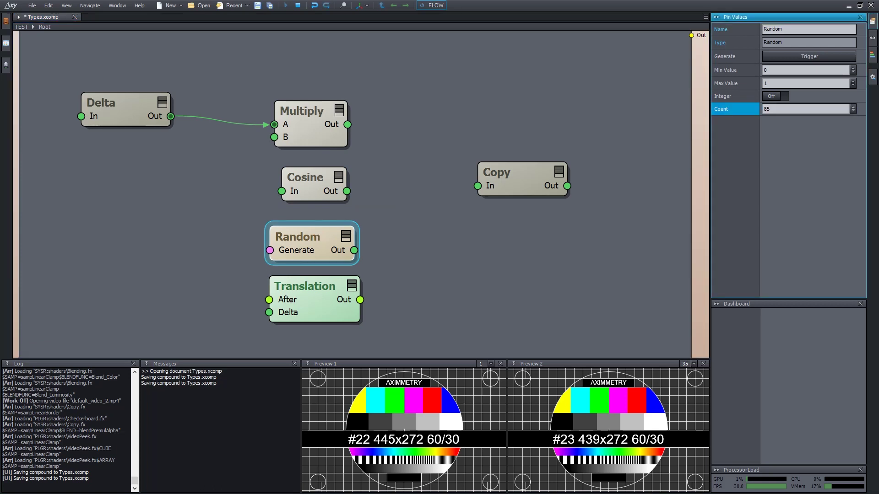
Set the Random range to Min 2 and Max 10, then generate new values
click(791, 71)
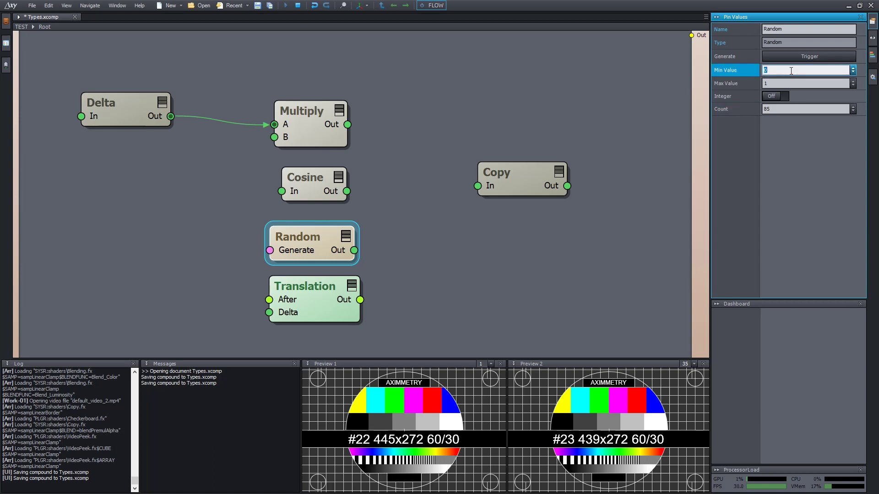
text(2)
key(Tab)
text(10)
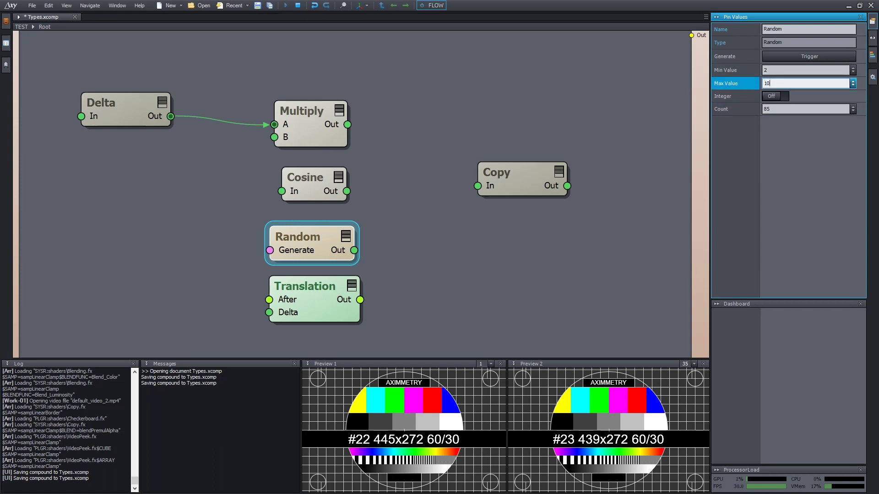
click(783, 57)
mouse_move(354, 254)
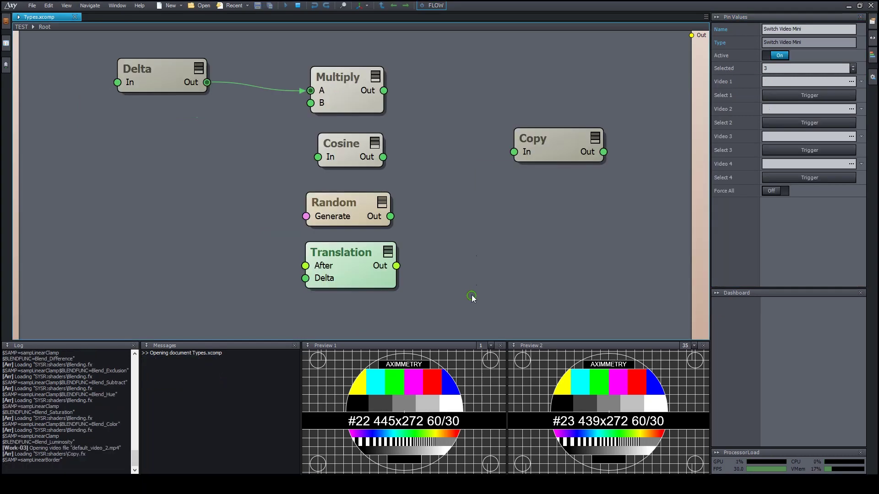
middle_drag(471, 298, 411, 60)
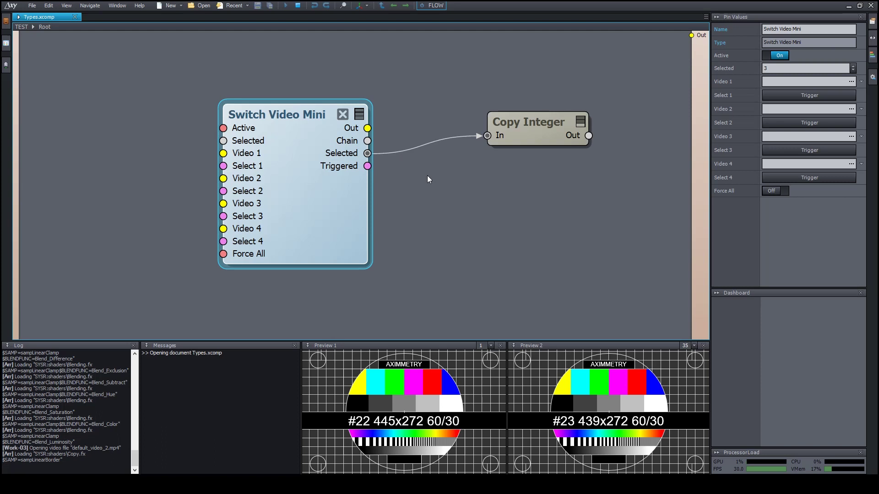
Set Switch Video Mini's Selected input to 5 in Pin Values
mouse_move(429, 178)
middle_down()
mouse_move(451, 183)
mouse_move(443, 185)
middle_up()
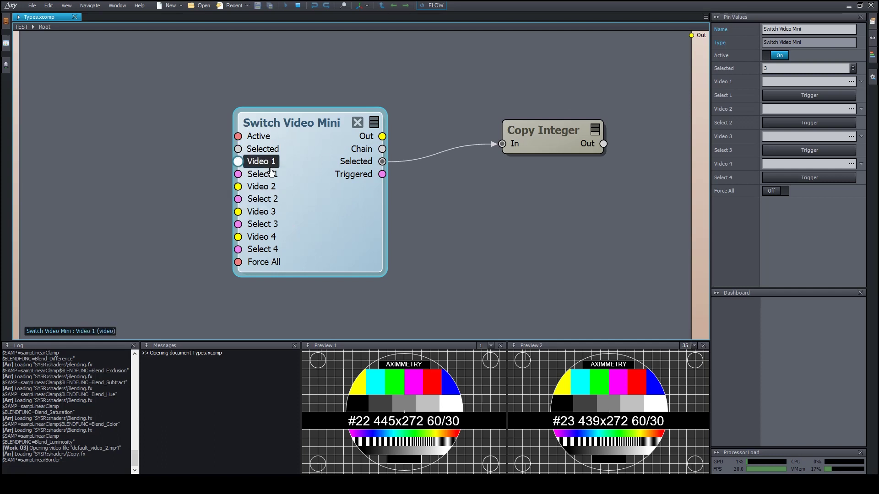
click(779, 68)
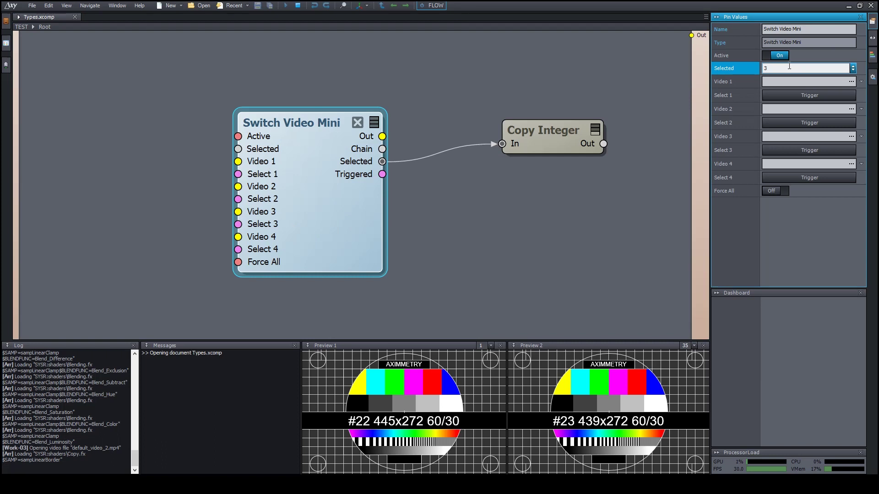
mouse_move(367, 169)
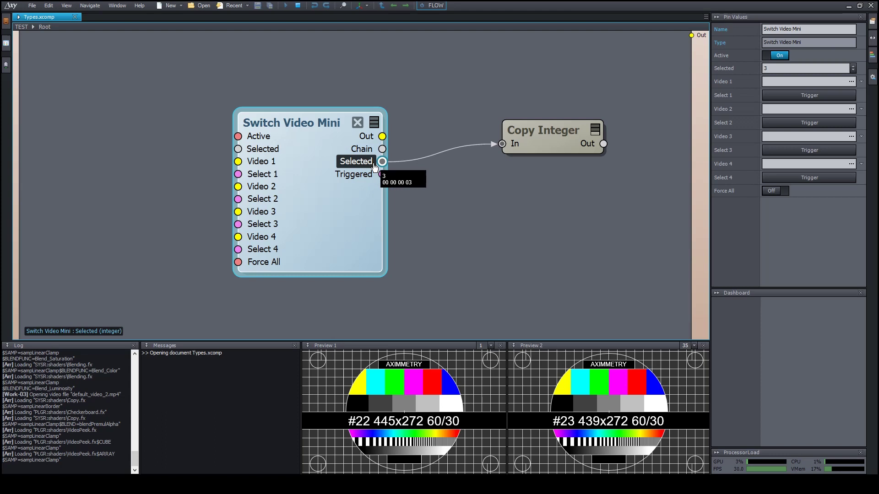
click(801, 68)
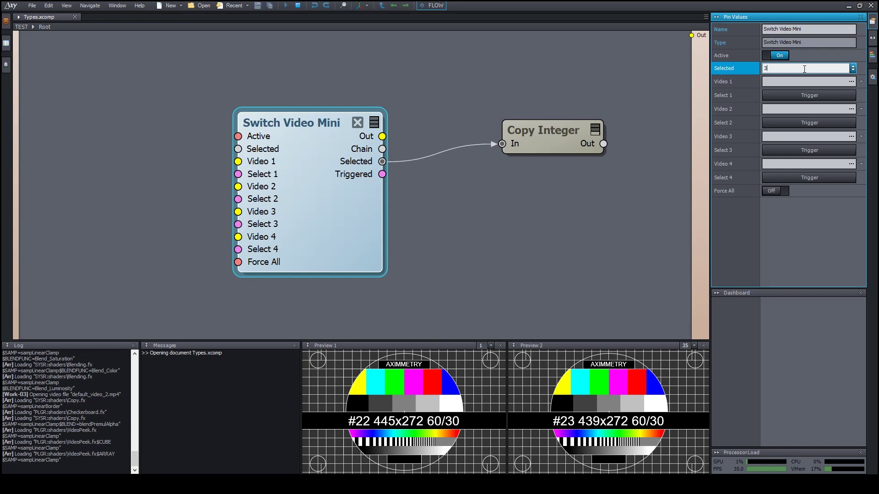
scroll(804, 69, up, 1)
key(BackSpace)
key(BackSpace)
key(BackSpace)
text(5)
Insert an LFO module via the 'lfo' search and place LFO 3 below Copy Integer
click(573, 191)
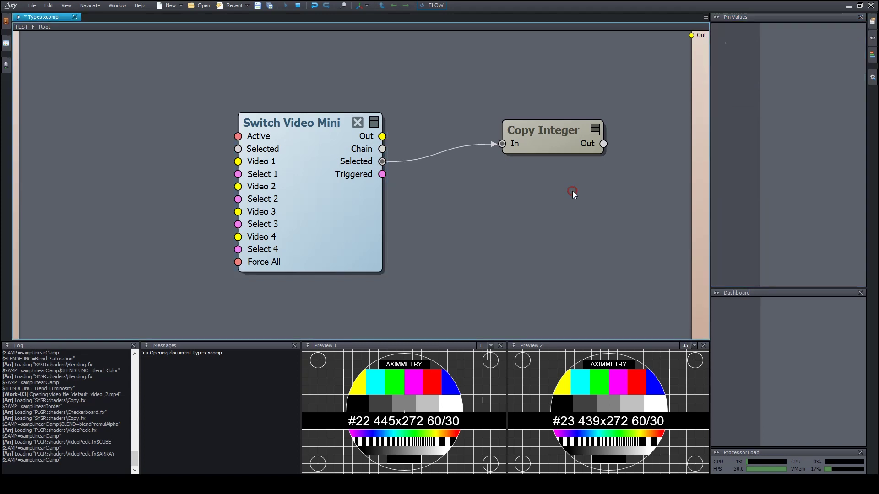
right_drag(521, 232, 503, 179)
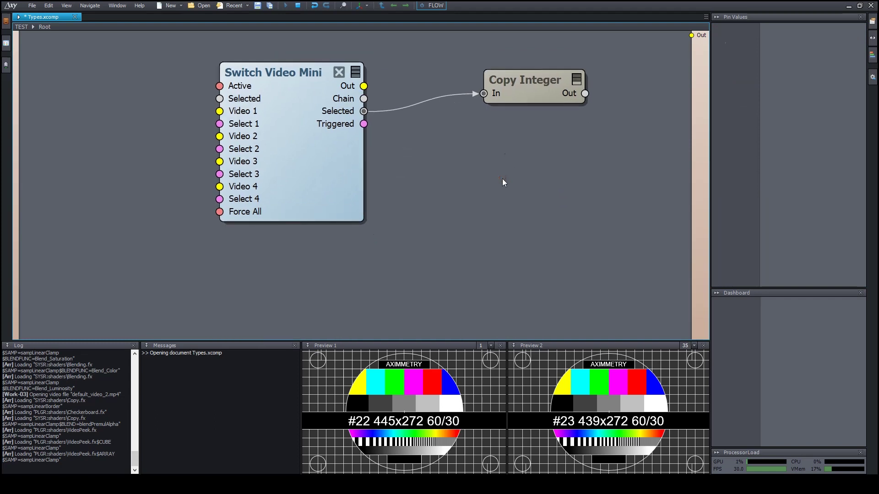
double_click(503, 179)
text(lfo)
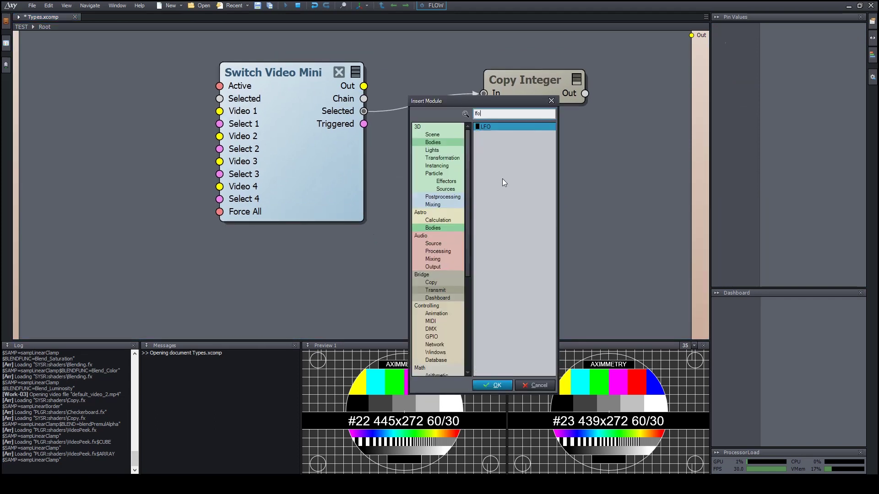
key(Return)
drag(563, 185, 527, 170)
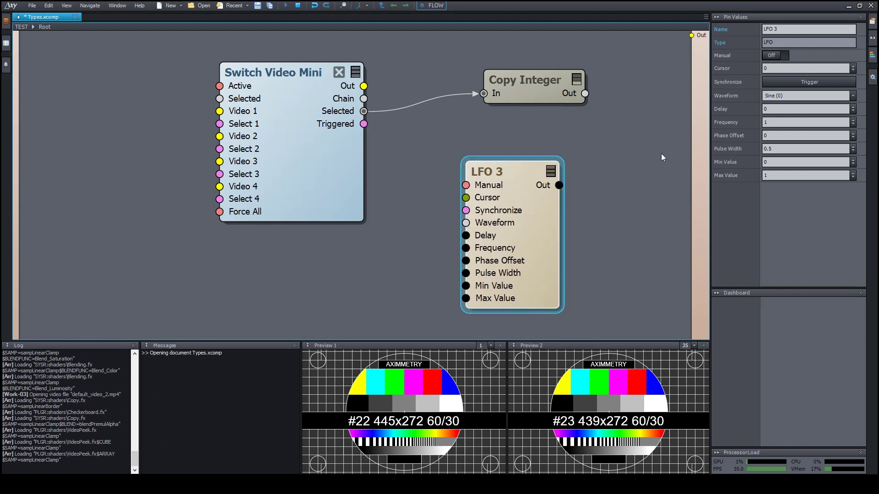
Set LFO 3's Waveform to Sawtooth and test-wire Selected into it, then remove that link
click(787, 95)
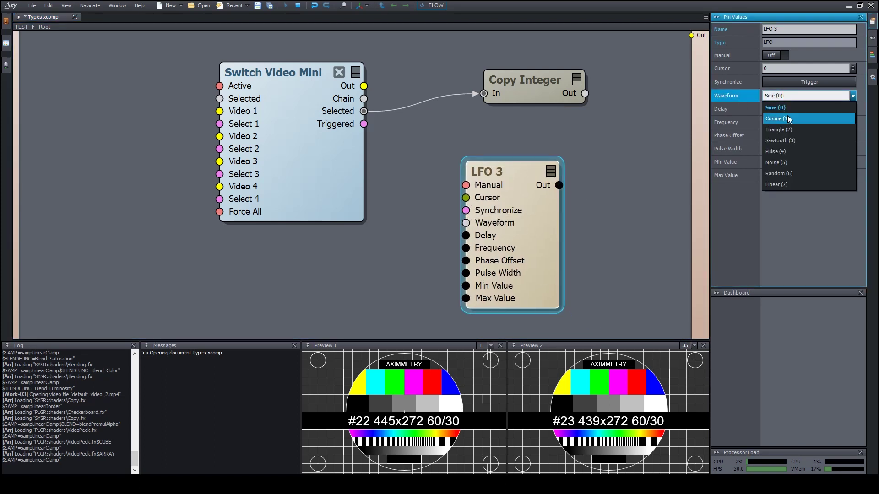
click(799, 142)
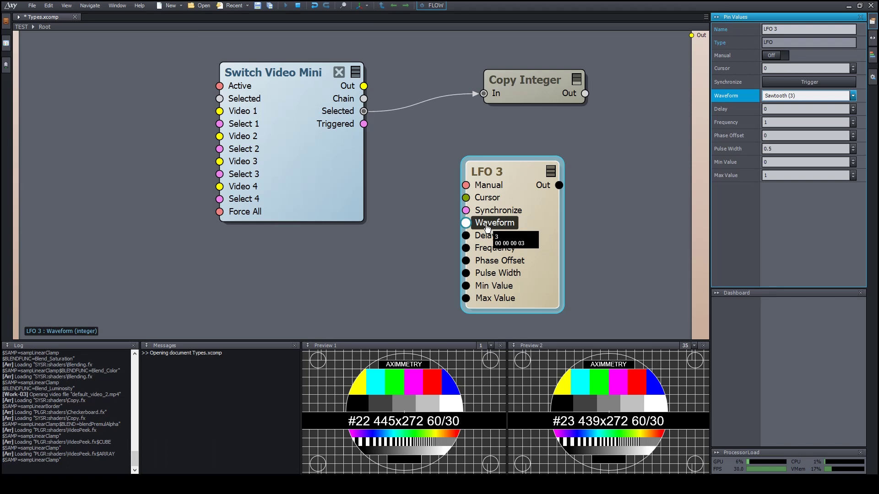
drag(364, 111, 493, 228)
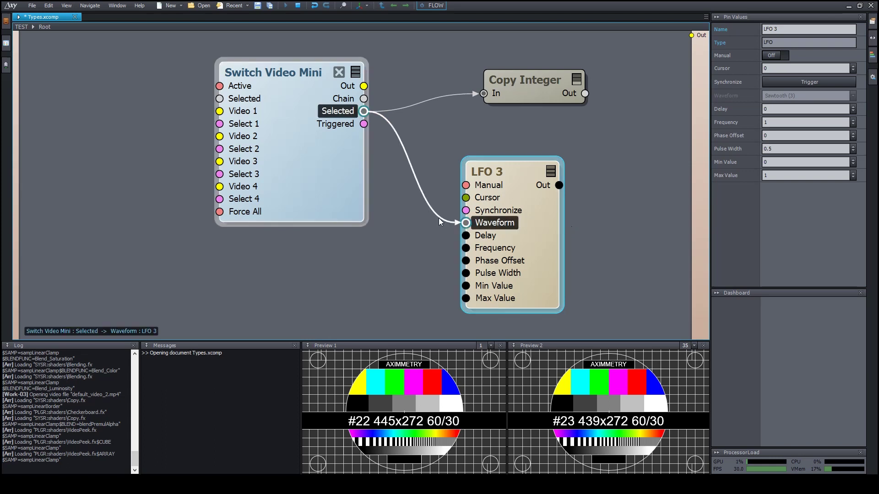
drag(438, 220, 422, 223)
click(421, 216)
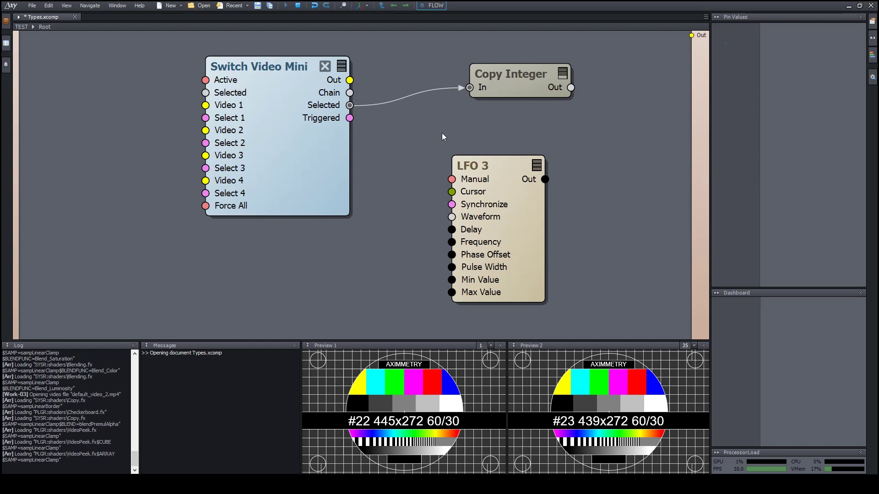
Add Multiply 3 and Multiply Double 2 modules and wire Selected into Multiply Double 2's A input
right_drag(443, 136, 329, 135)
double_click(329, 134)
key(Return)
drag(370, 147, 534, 128)
double_click(527, 138)
click(524, 144)
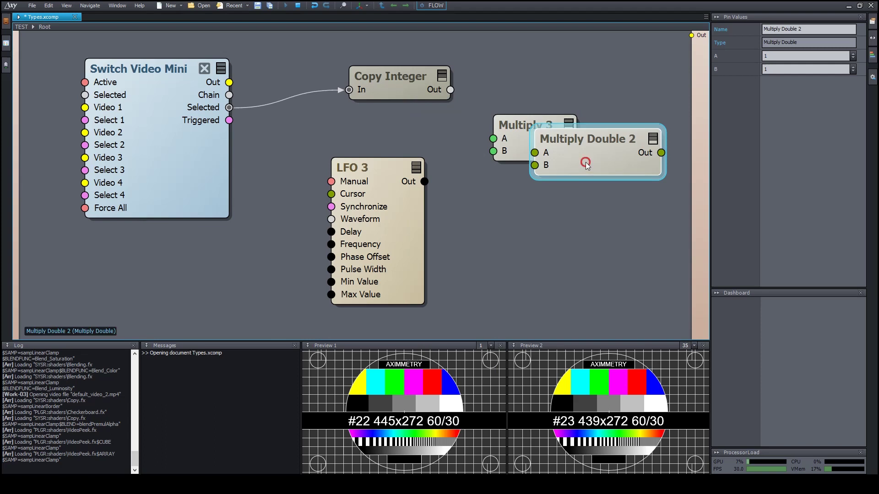
drag(586, 162, 566, 214)
drag(229, 107, 527, 204)
drag(592, 194, 565, 193)
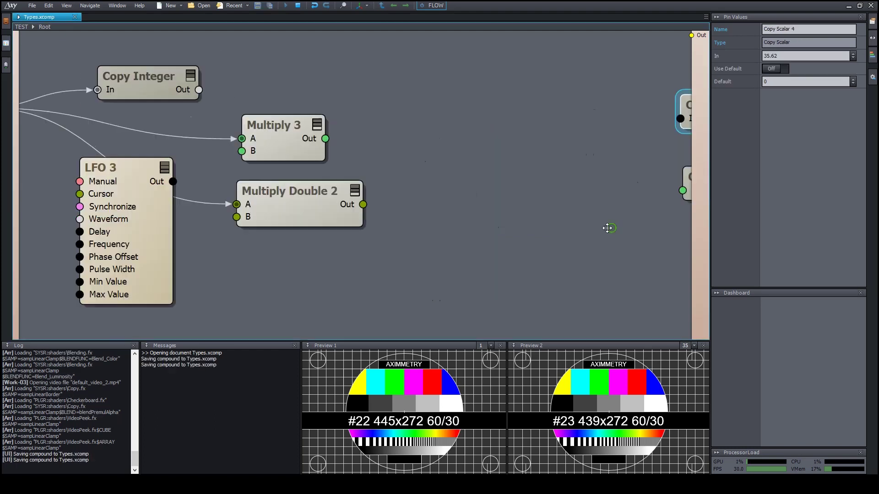
Link Copy Scalar 4 into Copy 2, undo it, then feed Copy 2's output into Copy Scalar 4
right_drag(609, 228, 367, 232)
right_drag(516, 237, 385, 237)
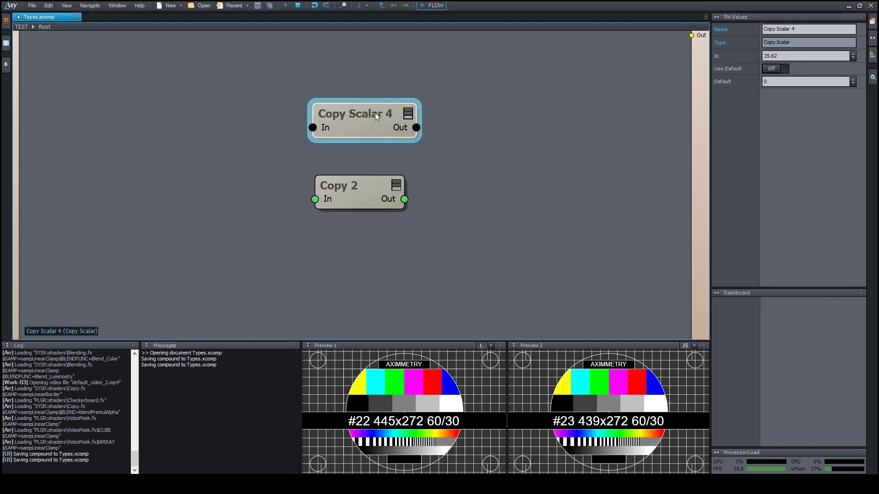
drag(416, 127, 325, 206)
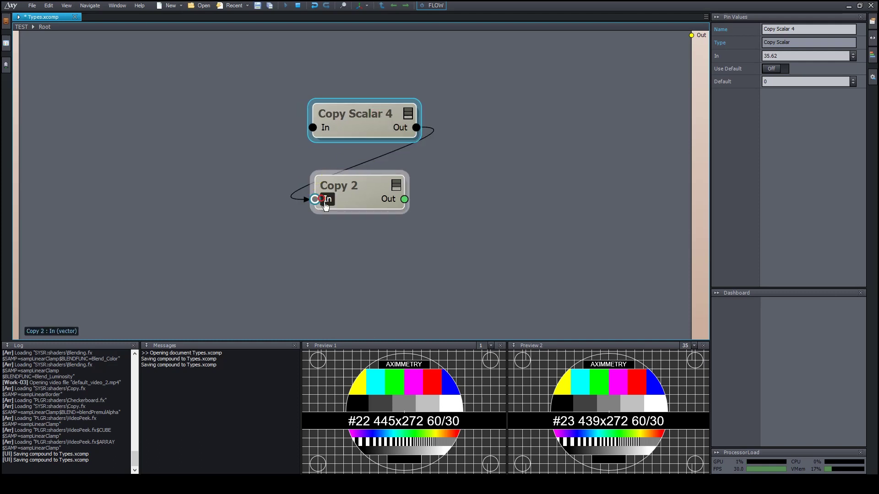
mouse_move(330, 207)
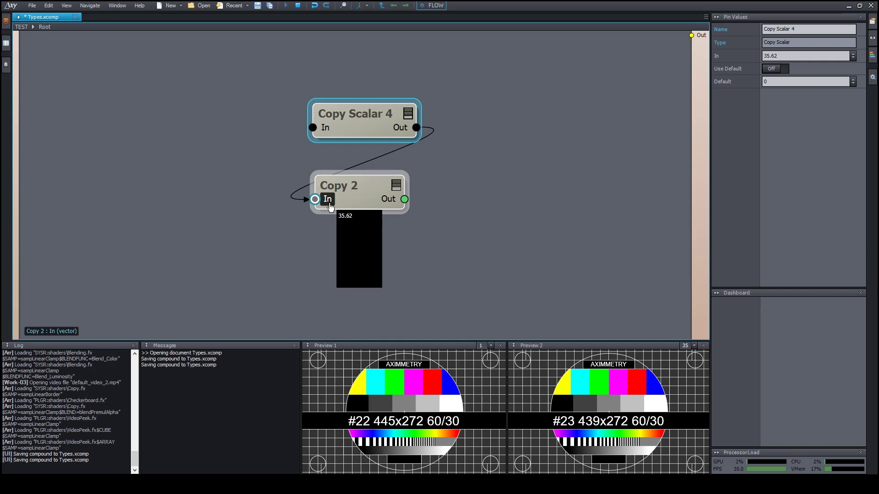
key(ctrl+z)
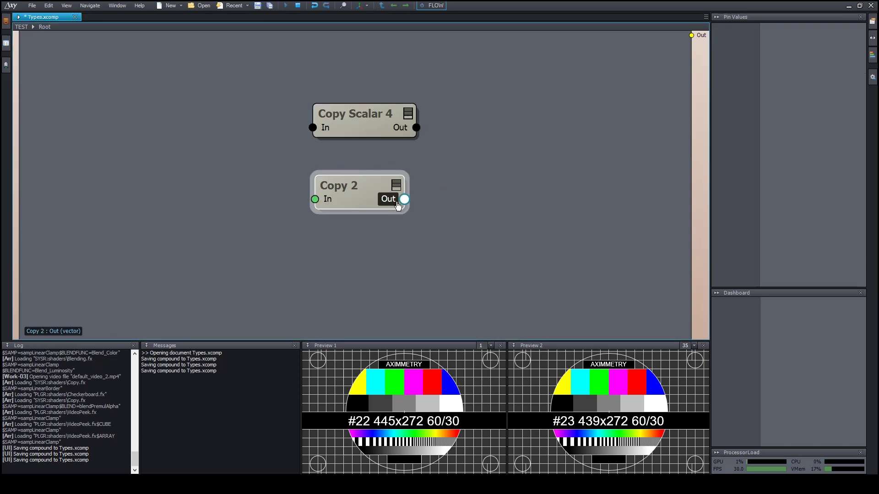
mouse_move(398, 205)
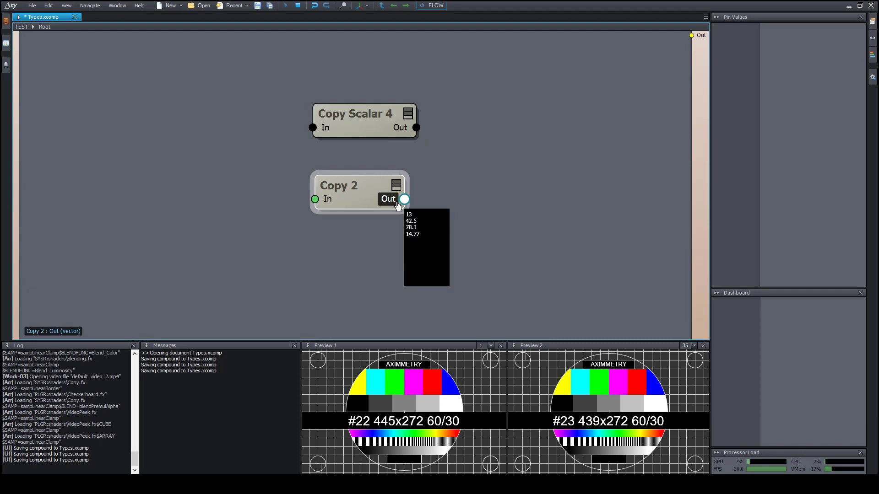
drag(398, 206, 313, 128)
mouse_move(326, 131)
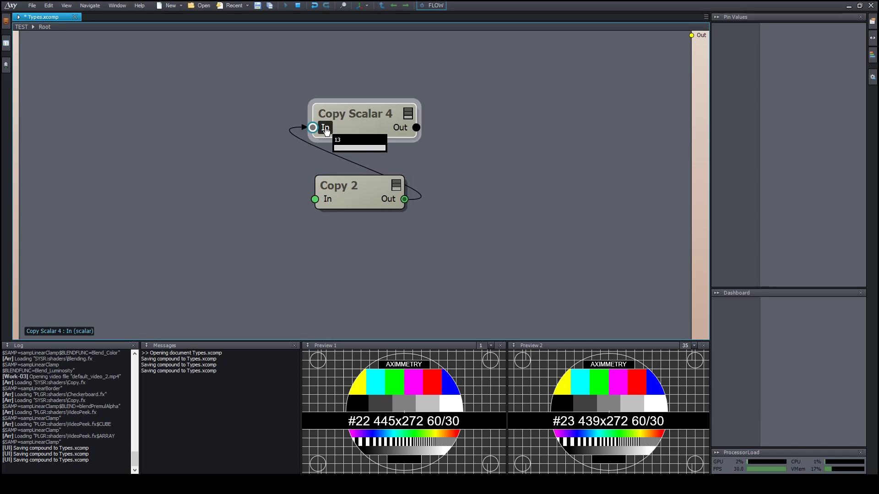
Clear Copy 2's In value and remove the Copy 2 to Copy Scalar 4 link
click(348, 188)
click(831, 56)
key(Delete)
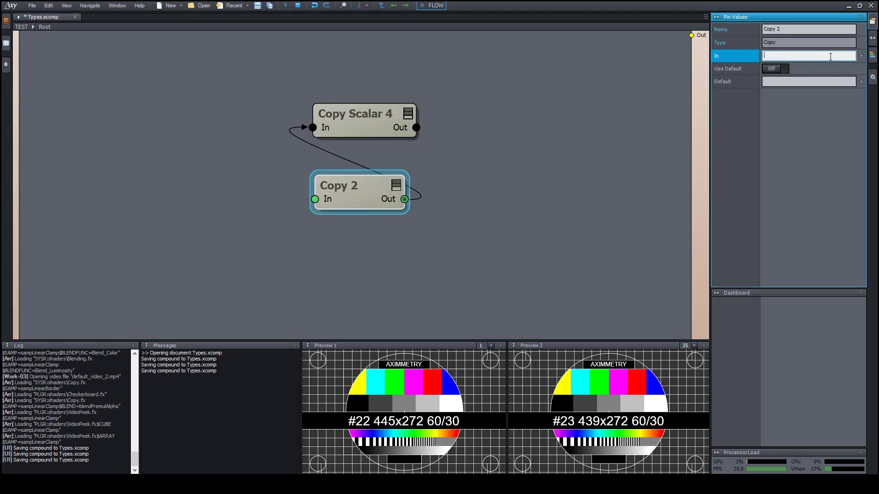
key(Return)
mouse_move(326, 131)
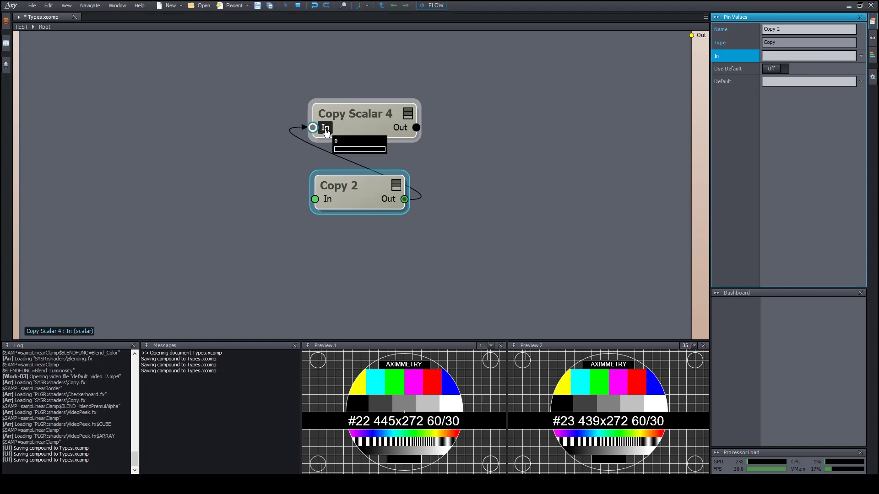
click(471, 230)
drag(341, 178, 408, 178)
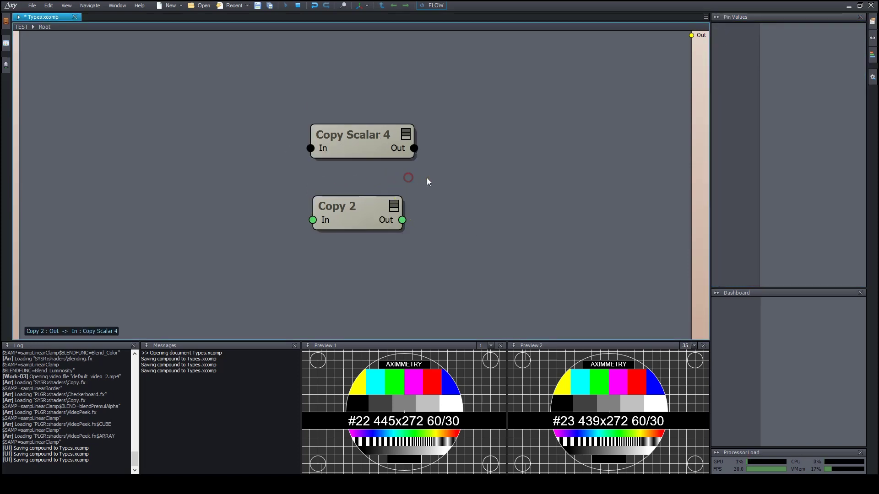
click(354, 136)
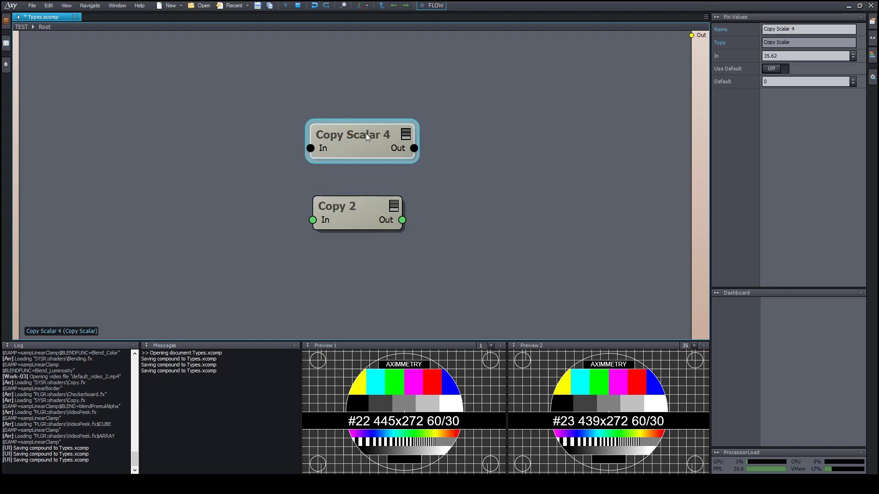
Add a Copy Integer 2 module and wire Copy Scalar 4's output into it
double_click(456, 223)
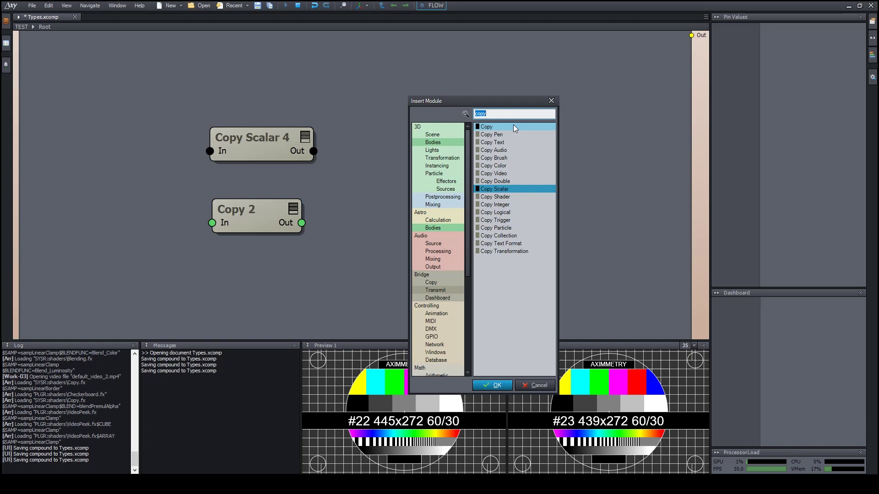
text(inte)
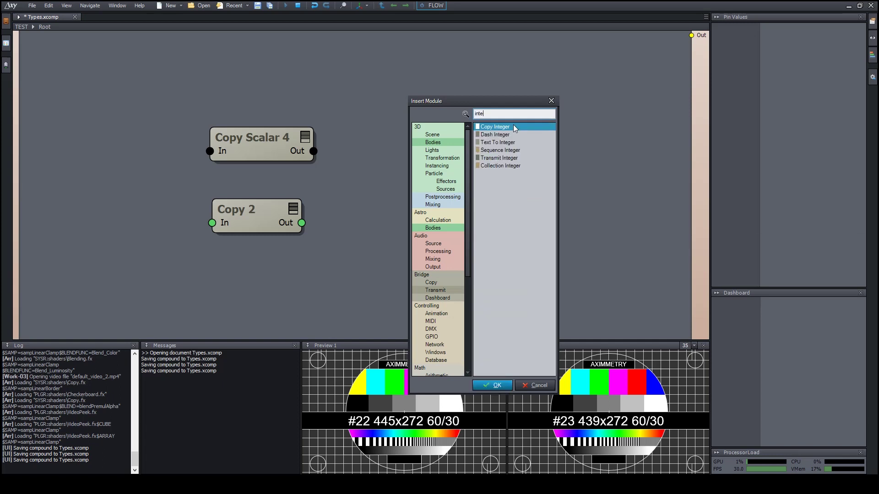
double_click(515, 129)
drag(515, 128, 433, 132)
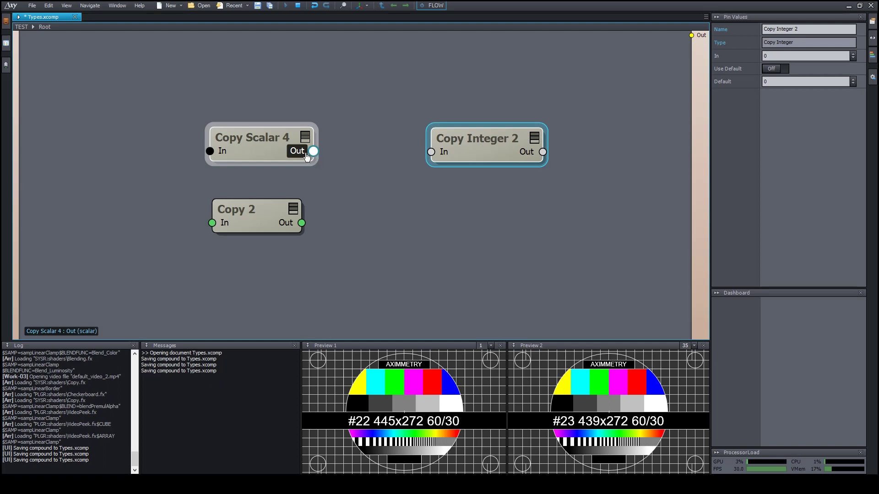
drag(314, 151, 444, 130)
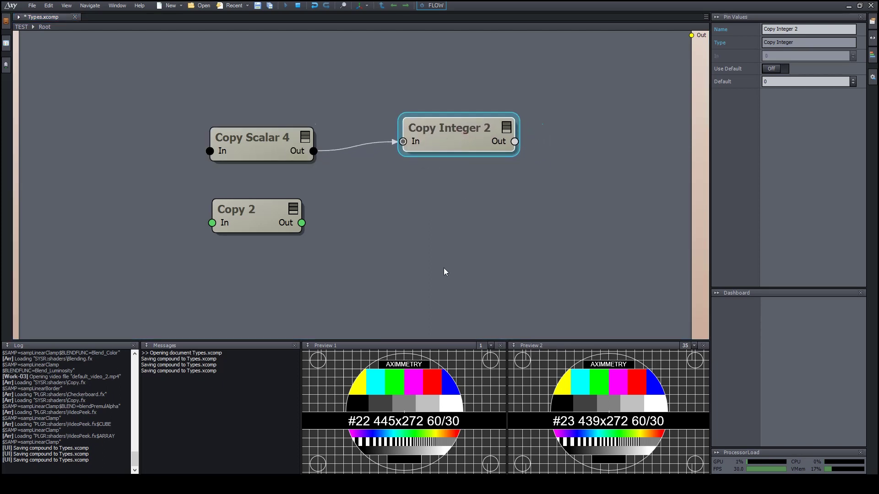
middle_drag(211, 104, 322, 124)
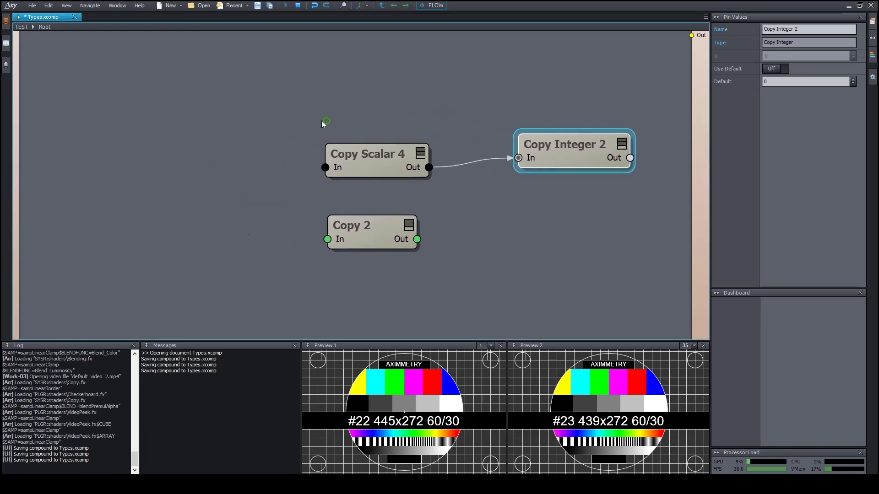
click(146, 118)
Add Copy Double 2 with In 34.3248736242346248762378 and feed it into Copy Scalar 4
double_click(146, 118)
text(copy do)
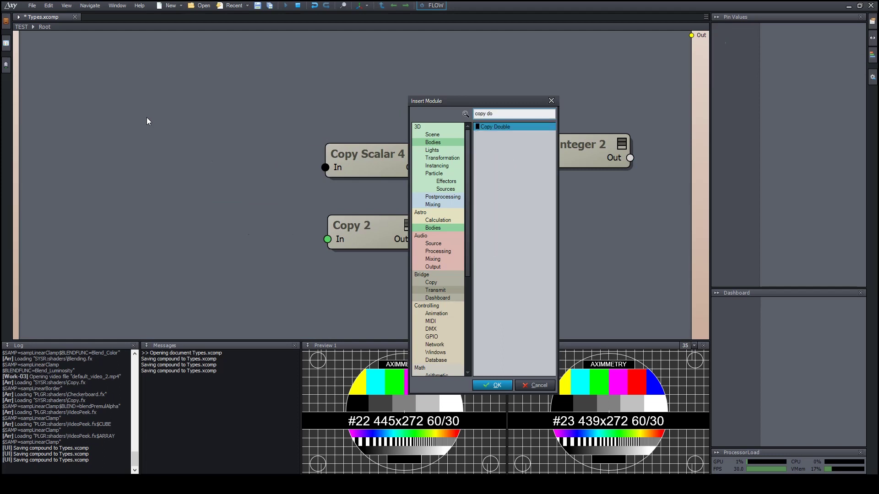
key(Return)
text(34.3248736242346248762378)
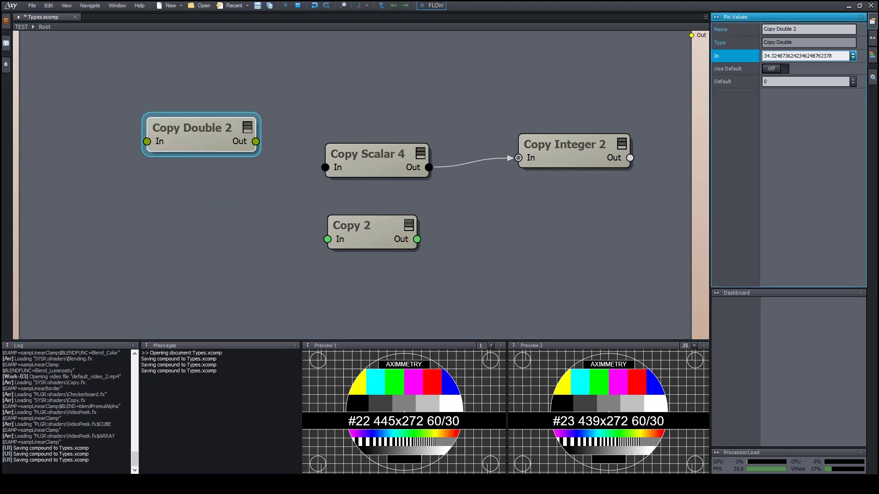
key(Return)
mouse_move(246, 145)
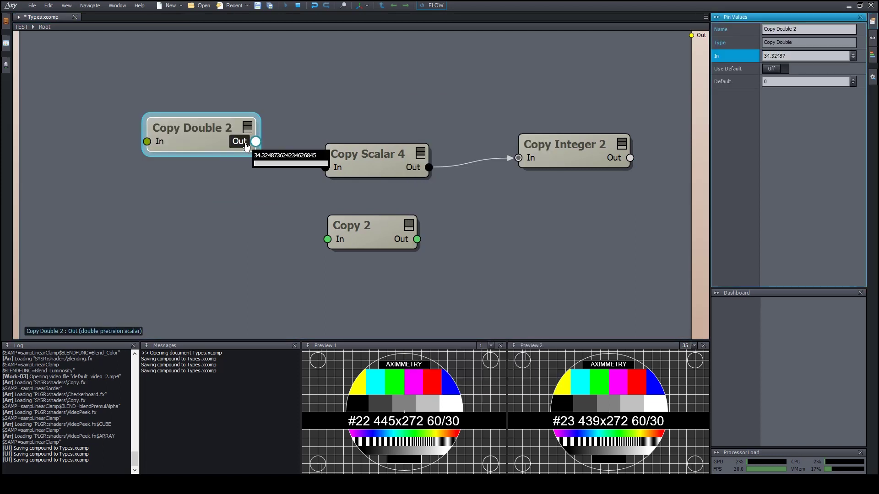
drag(247, 146, 336, 170)
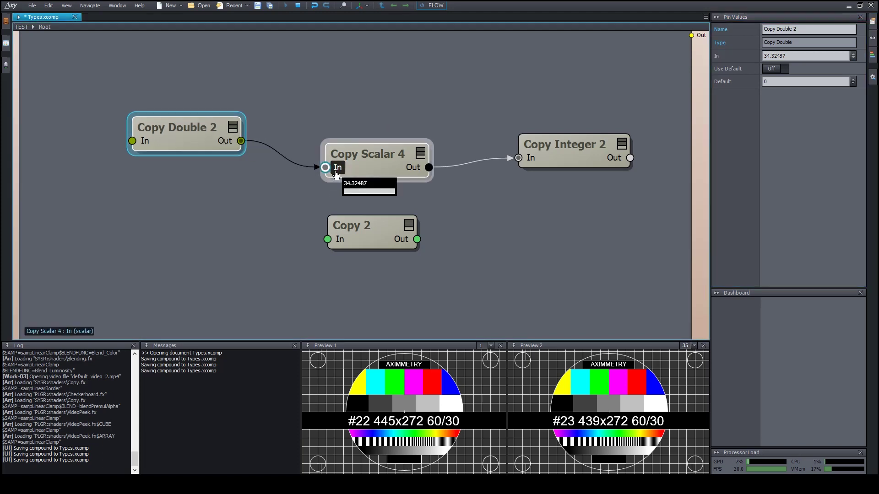
drag(518, 242, 475, 224)
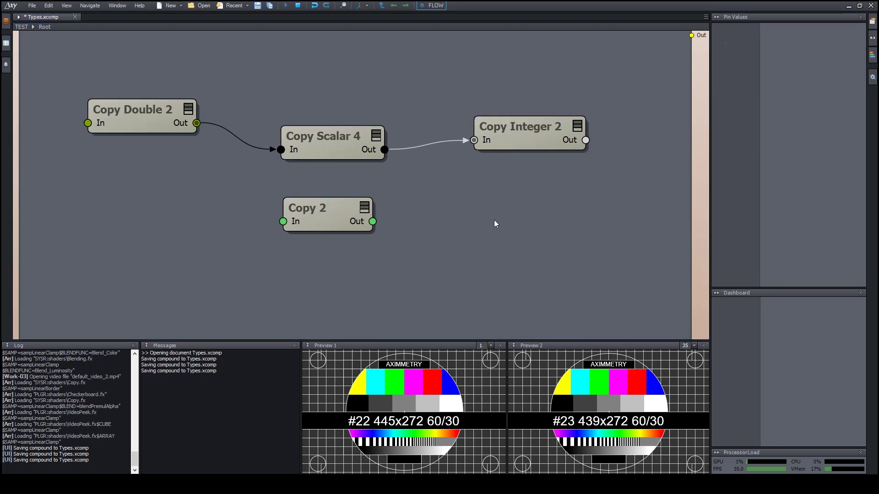
drag(493, 220, 440, 219)
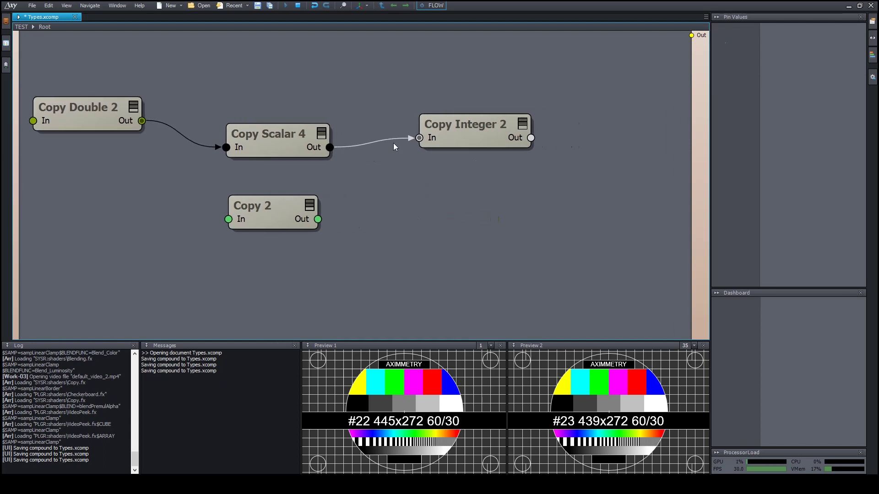
drag(394, 141, 394, 169)
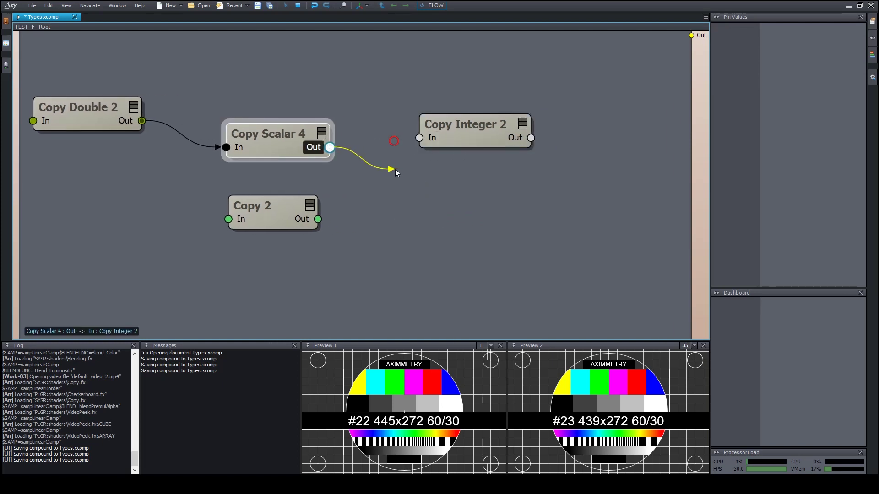
drag(483, 144, 479, 113)
text(456)
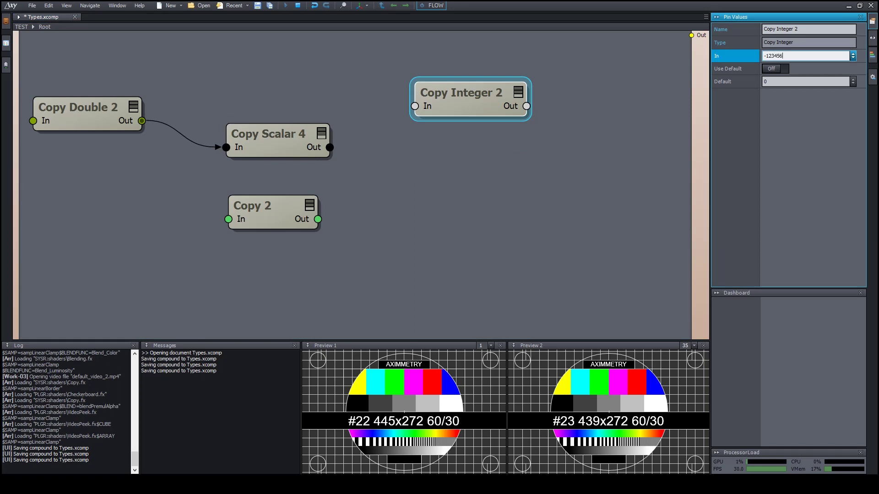
text(7890)
key(Return)
Wire Copy Integer 2's output into both Copy Scalar 4 and Copy Double 2
mouse_move(525, 113)
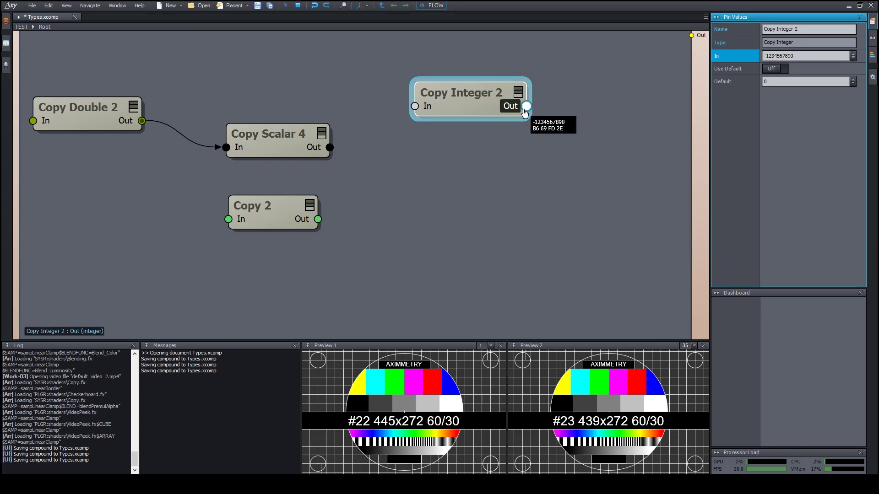
drag(524, 110, 226, 147)
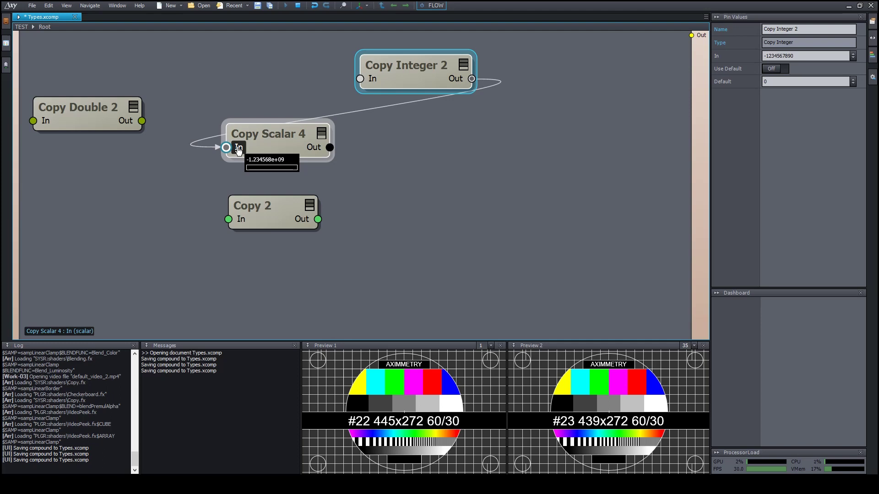
drag(471, 78, 94, 129)
mouse_move(61, 129)
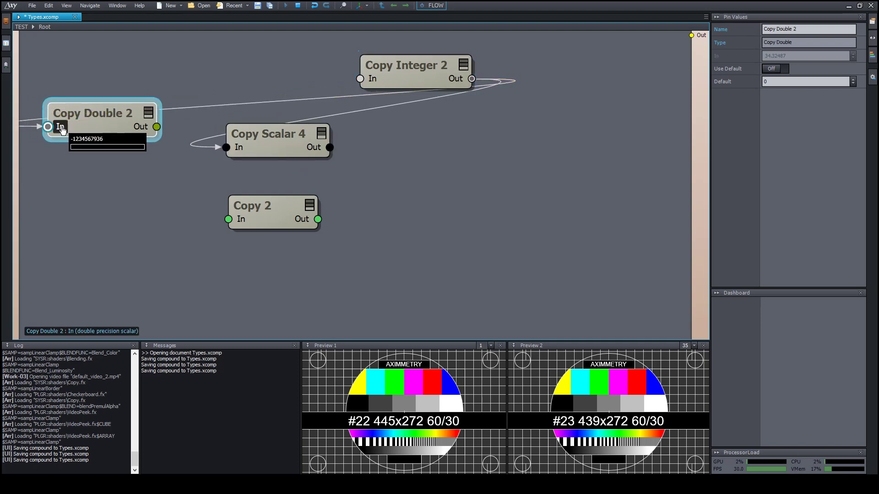